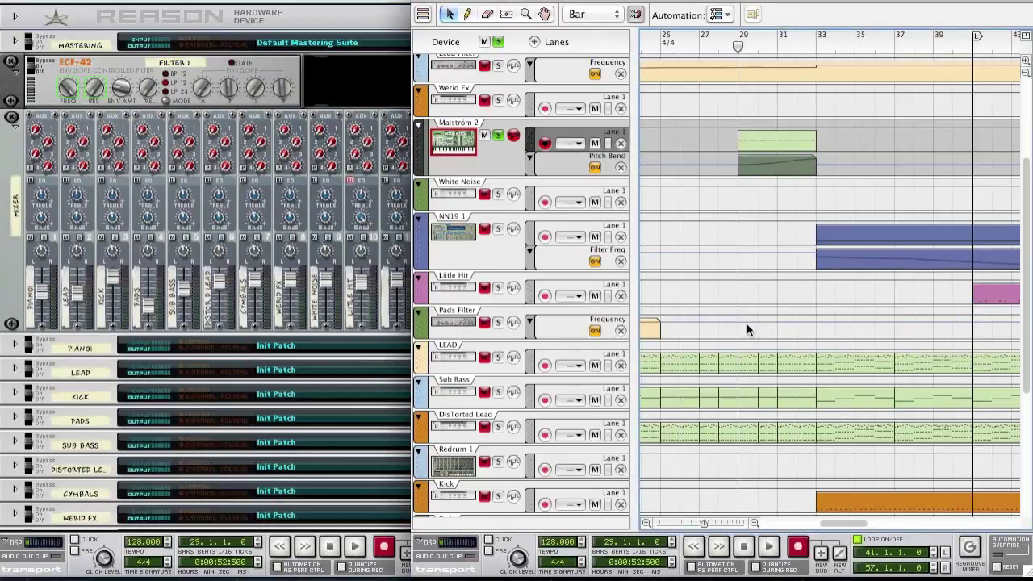
# Unsolo the Malström 2 track and play the song from bar 29 with all tracks.
pyautogui.click(767, 546)
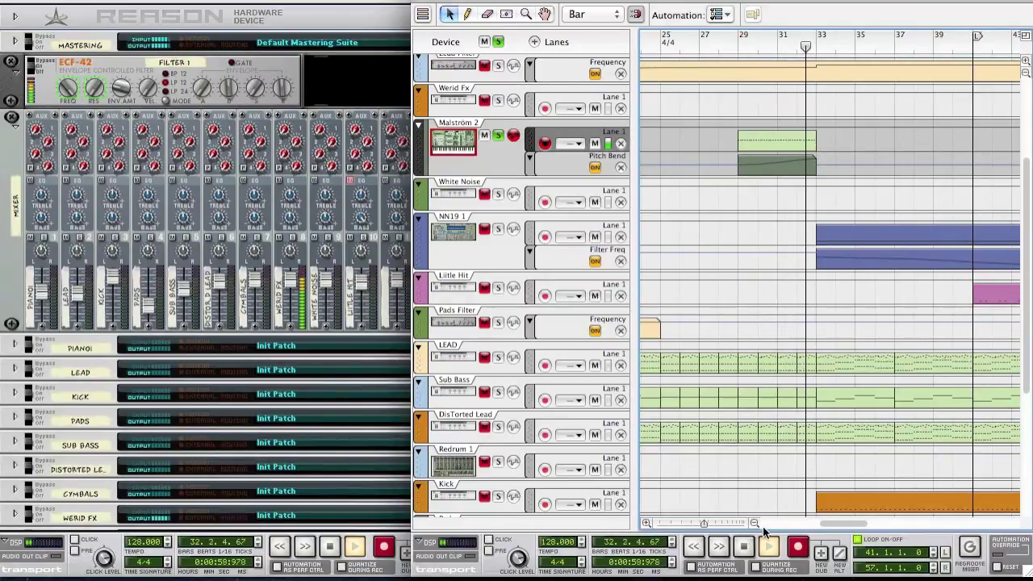
pyautogui.click(744, 546)
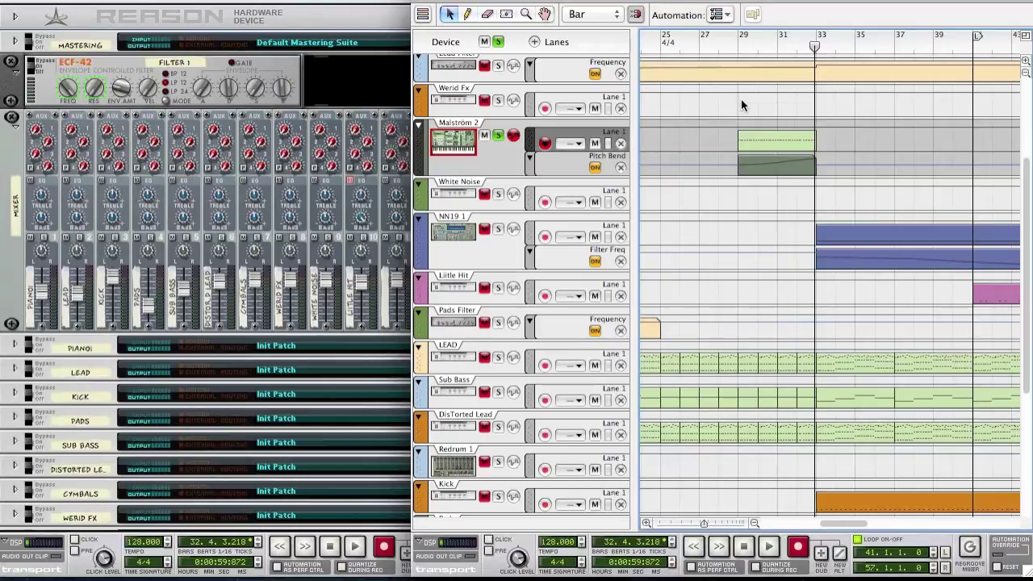
pyautogui.click(735, 46)
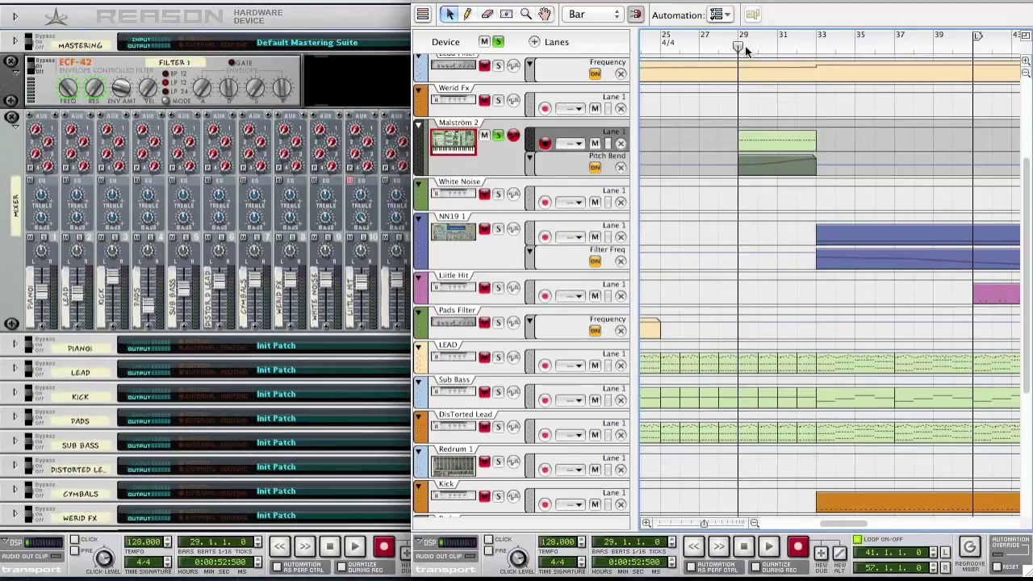
pyautogui.click(498, 135)
pyautogui.click(768, 546)
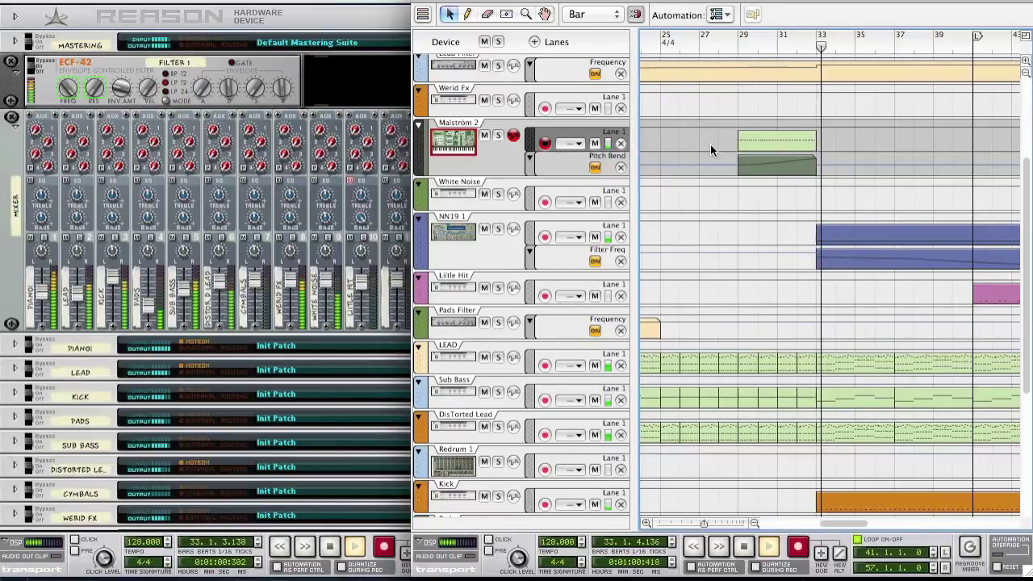
pyautogui.press('space')
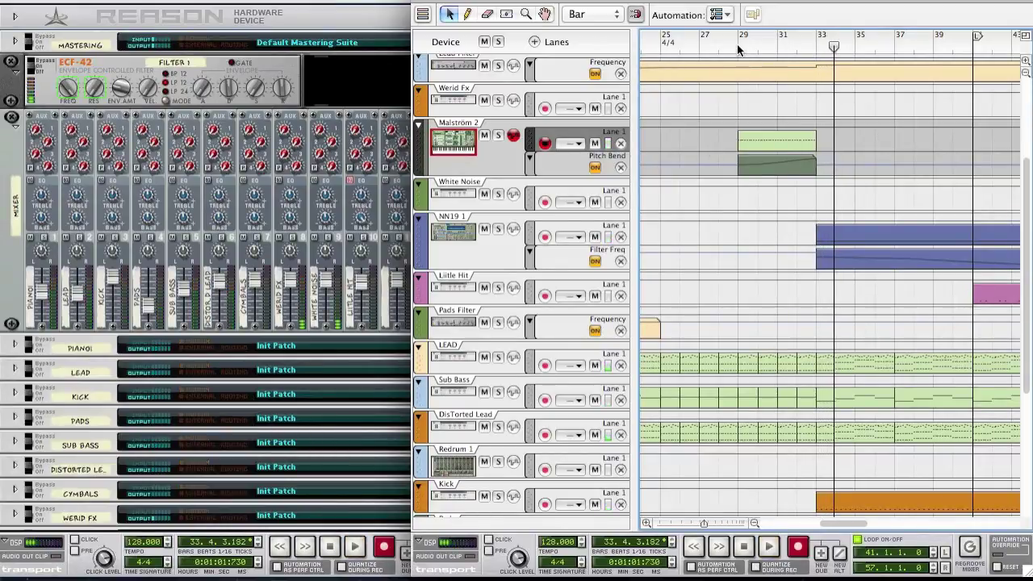
# Mute the Malström 2 track and play again from bar 29.
pyautogui.click(737, 44)
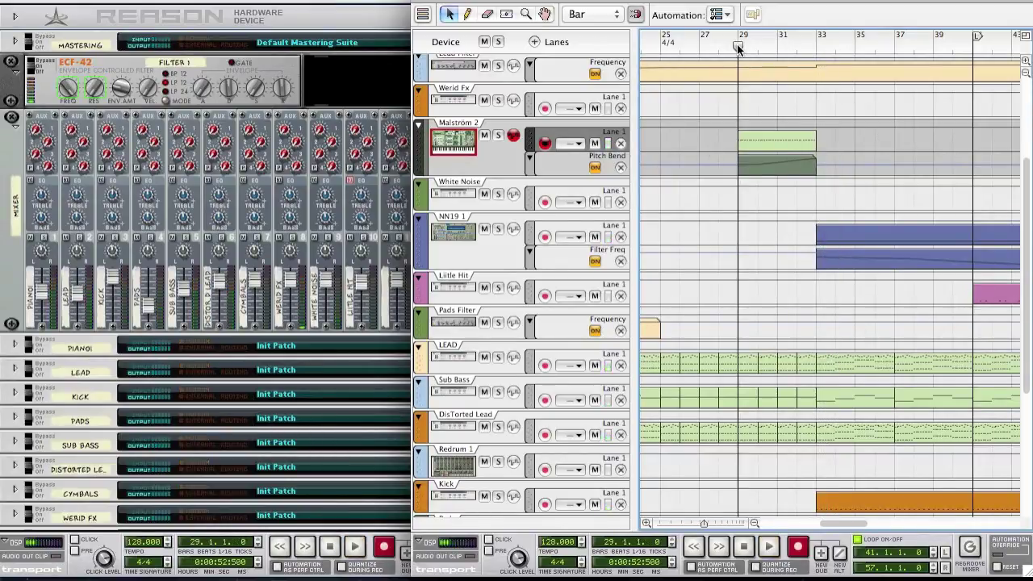
pyautogui.click(485, 137)
pyautogui.press('space')
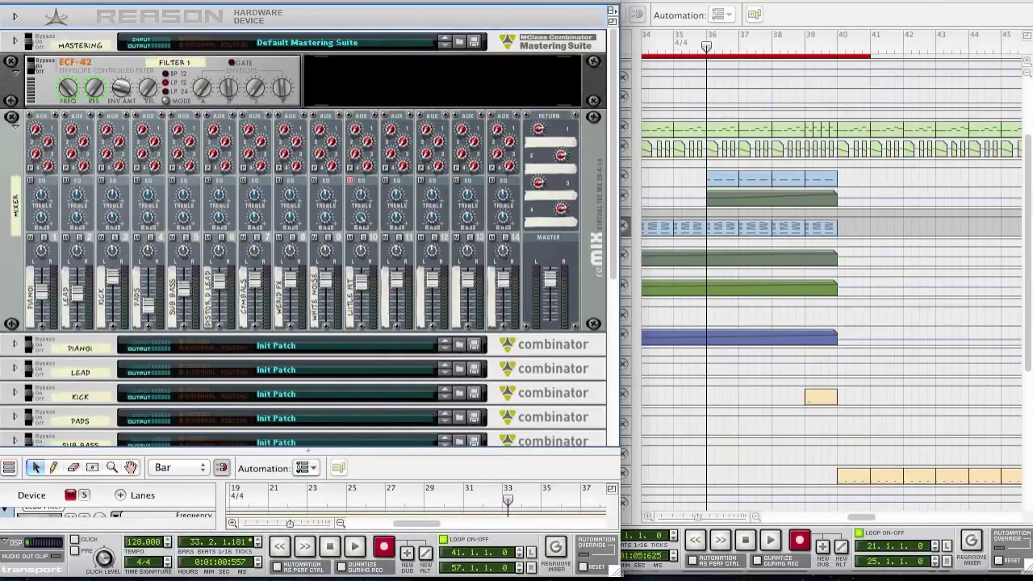
# Close Reserecction.rns without saving and play the remaining Main Synth and Lead song.
pyautogui.press('super+w')
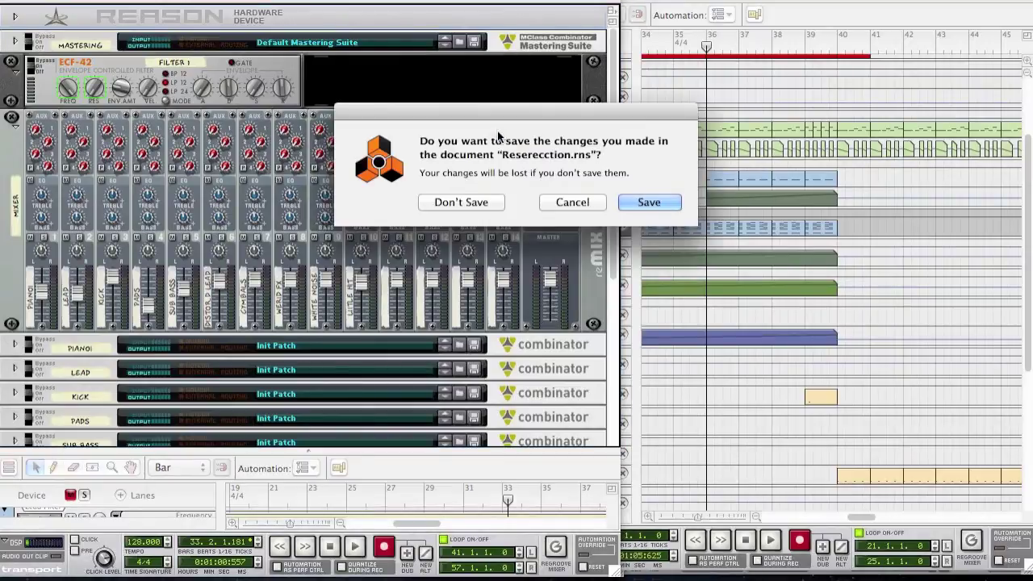
pyautogui.click(487, 206)
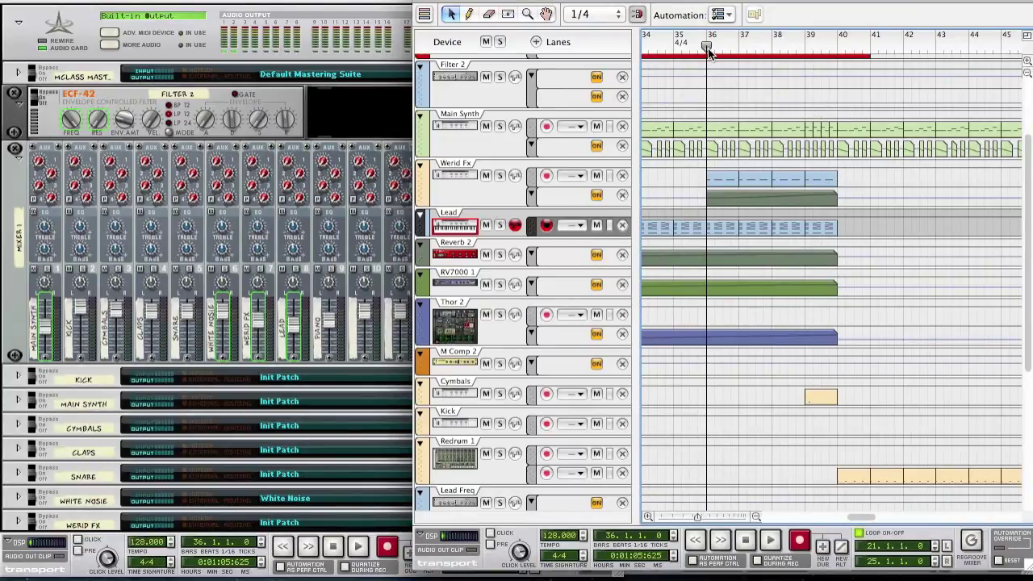
pyautogui.press('space')
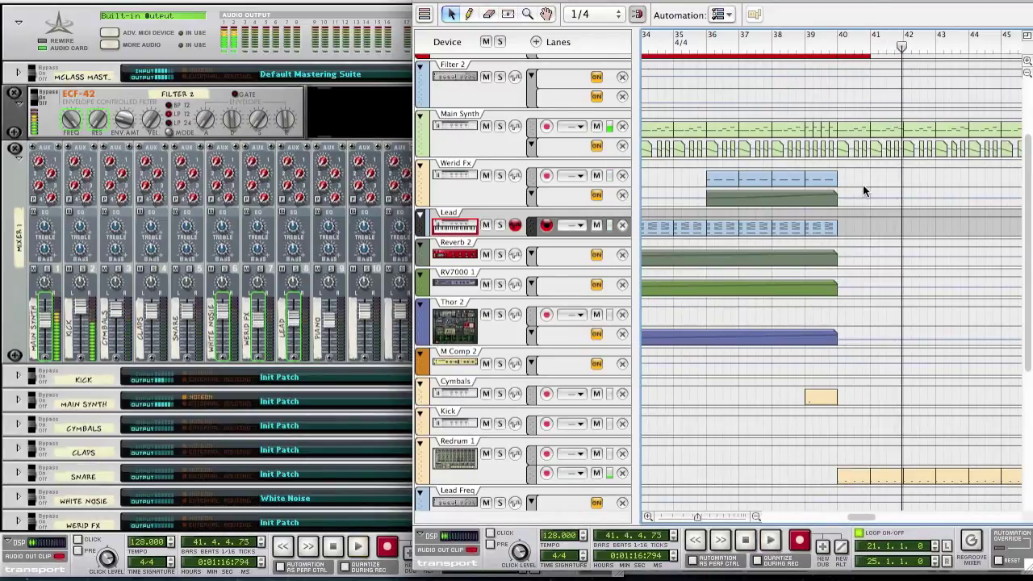
# Close the New.rns song without saving its changes.
pyautogui.click(423, 13)
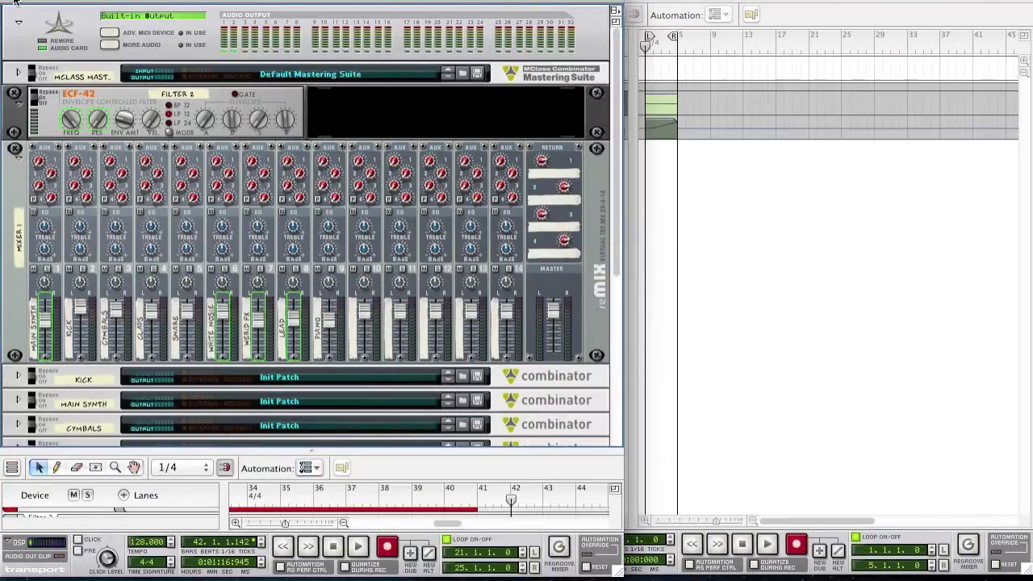
pyautogui.click(15, 4)
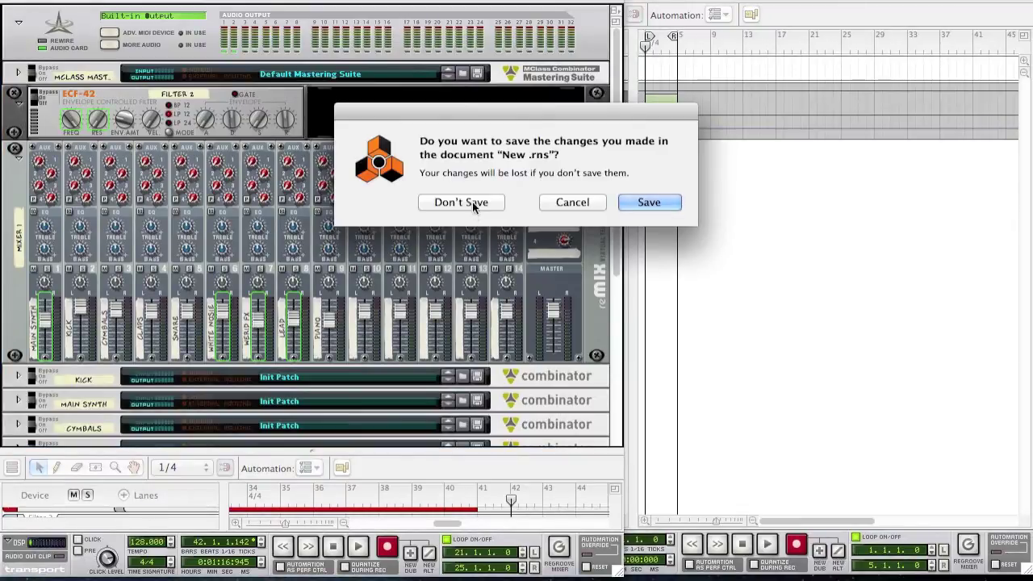
pyautogui.click(475, 204)
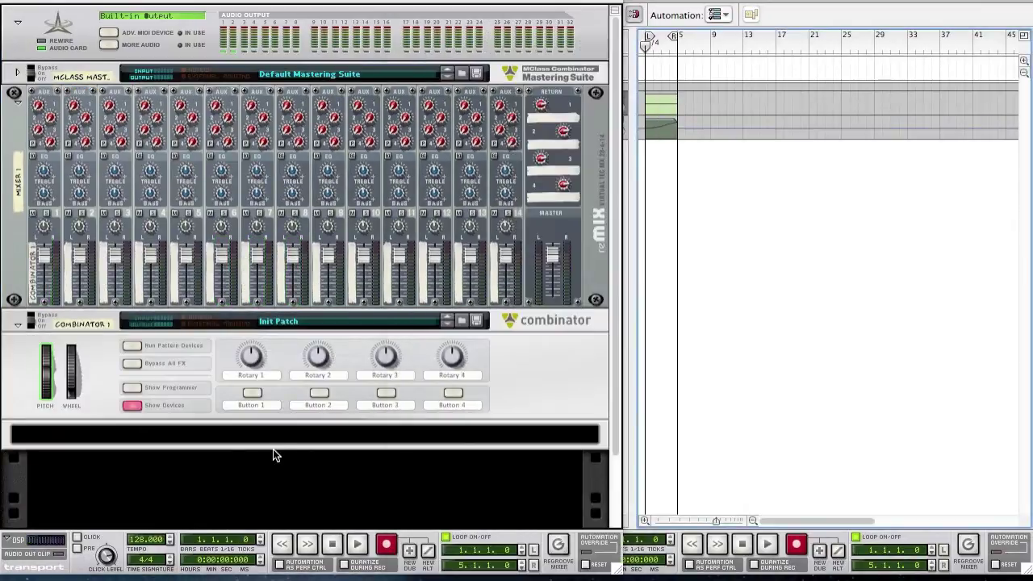
# Create a Malström inside Combinator 1 and reset it to its initialized patch.
pyautogui.scroll(-3, 291, 463)
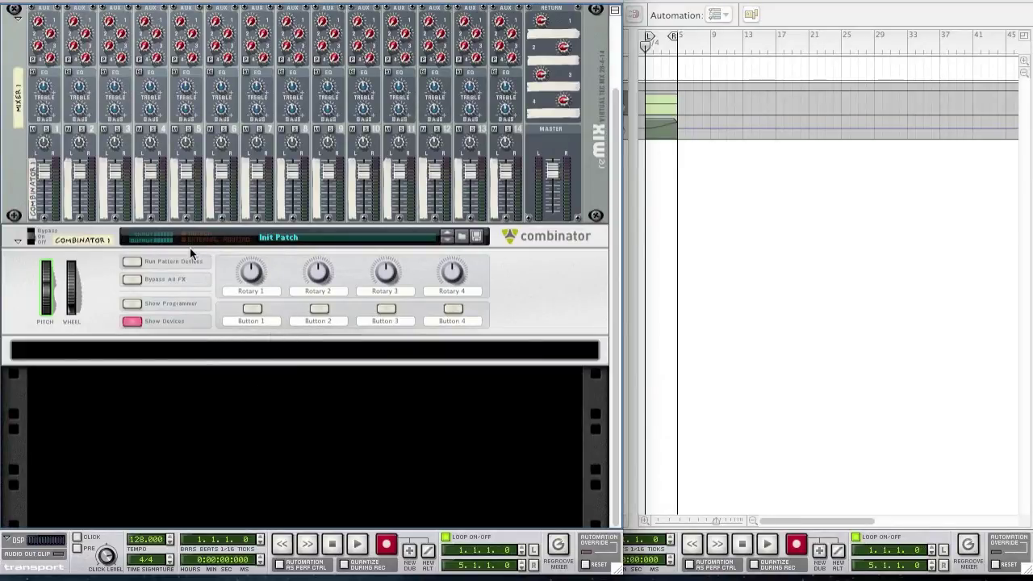
pyautogui.rightClick(167, 351)
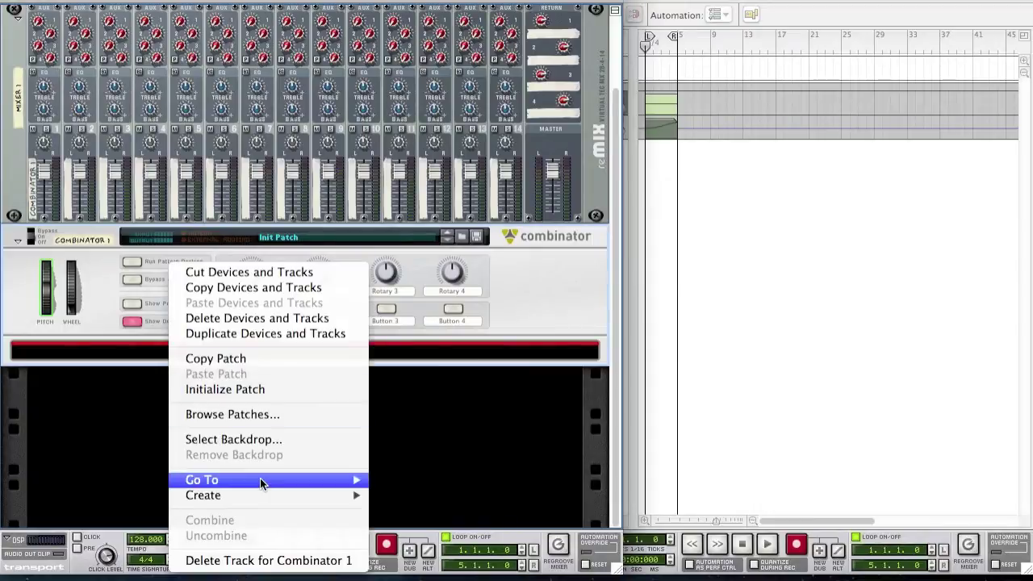
pyautogui.moveTo(263, 493)
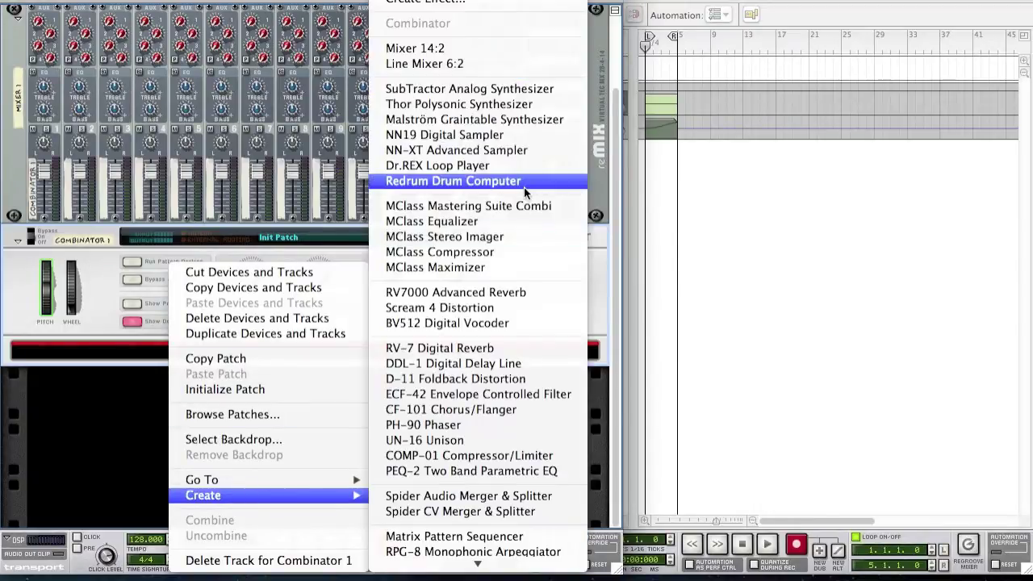
pyautogui.click(501, 122)
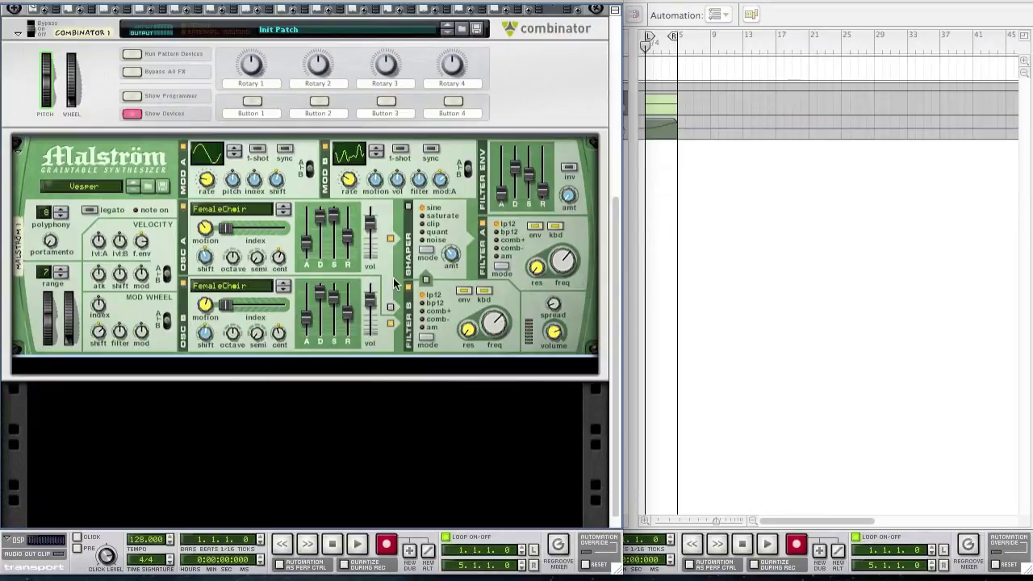
pyautogui.rightClick(395, 277)
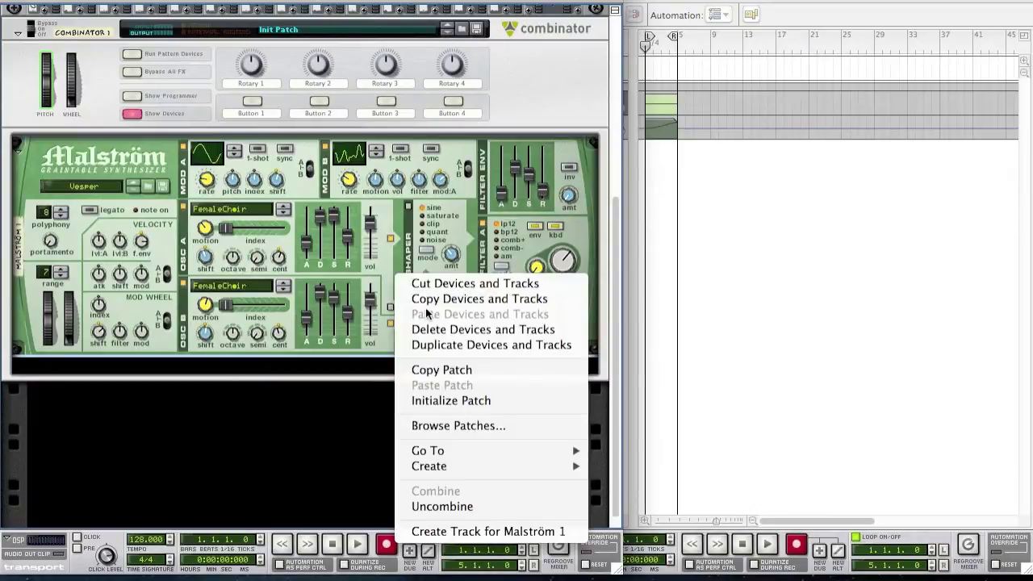
pyautogui.click(441, 399)
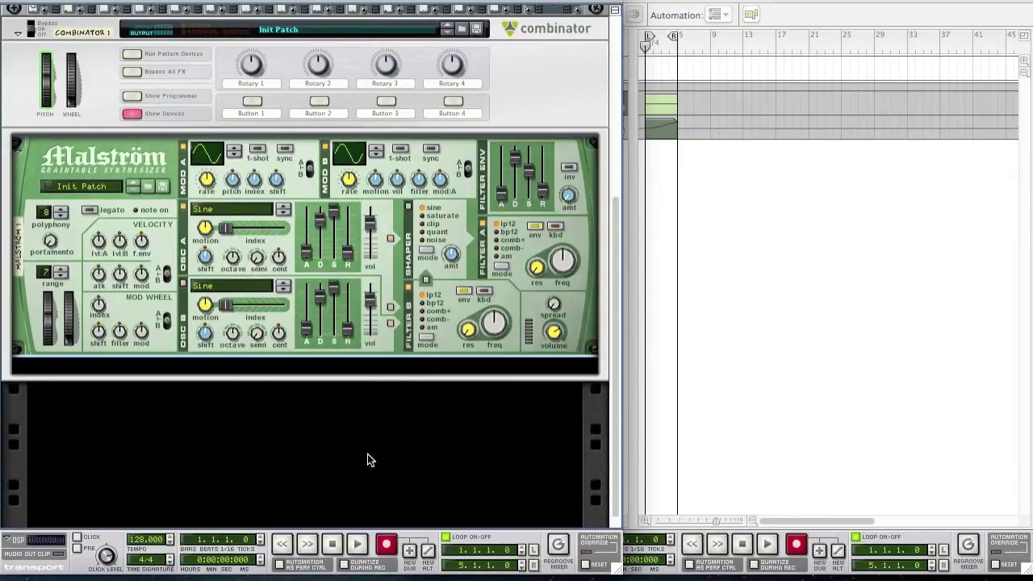
pyautogui.scroll(3, 367, 460)
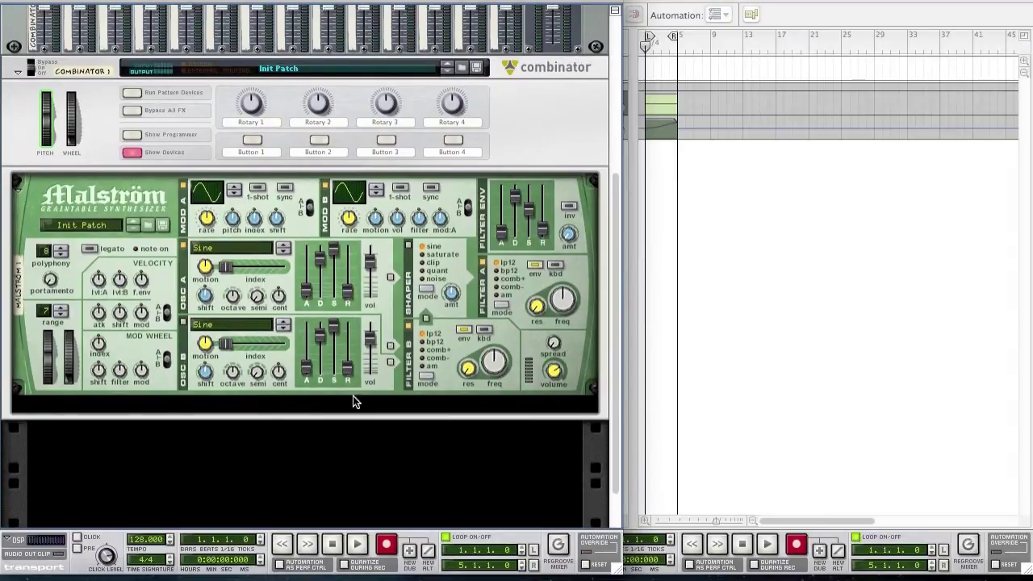
# Switch the Malström's oscillator A waveform from Sine to PWM.
pyautogui.scroll(2, 323, 345)
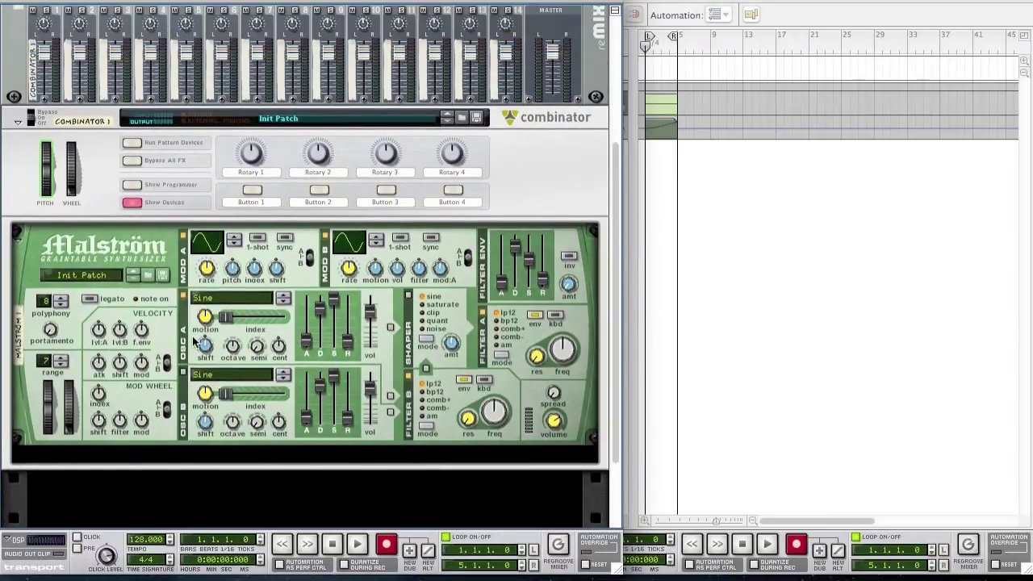
pyautogui.click(283, 302)
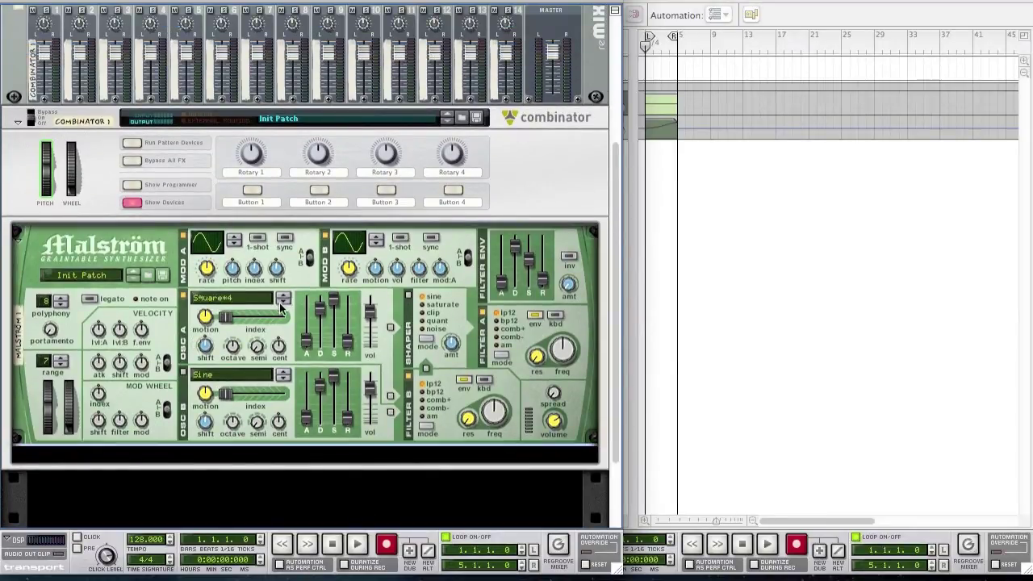
pyautogui.click(213, 301)
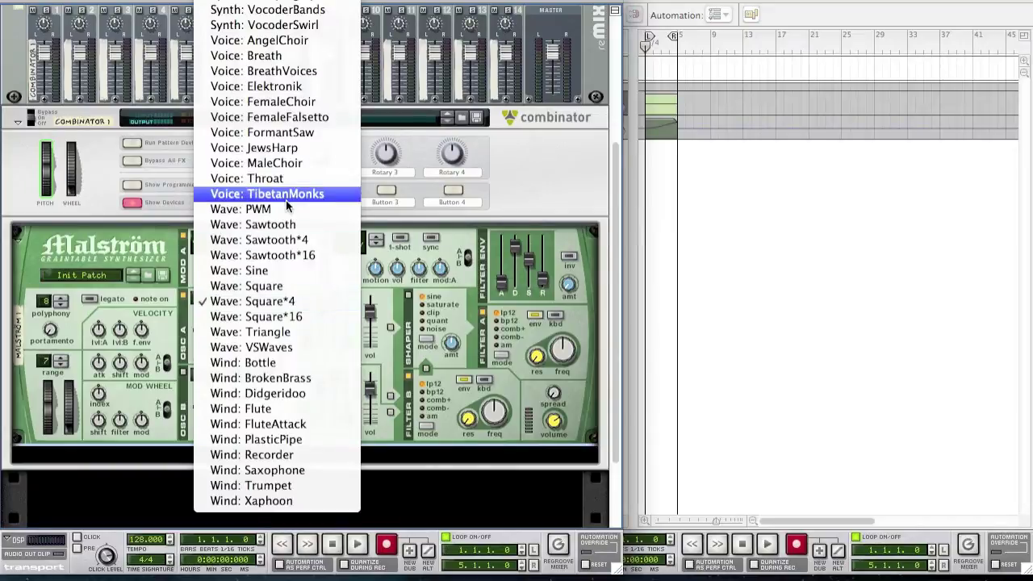
pyautogui.click(225, 211)
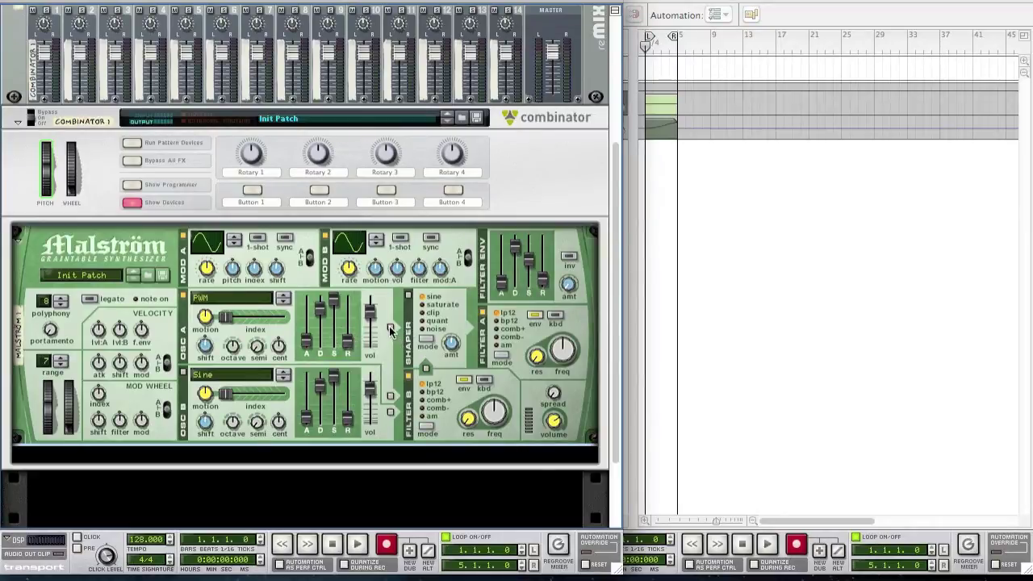
# Route oscillator A through the shaper at amount 90 and open Filter A frequency to 127.
pyautogui.click(391, 329)
pyautogui.click(428, 343)
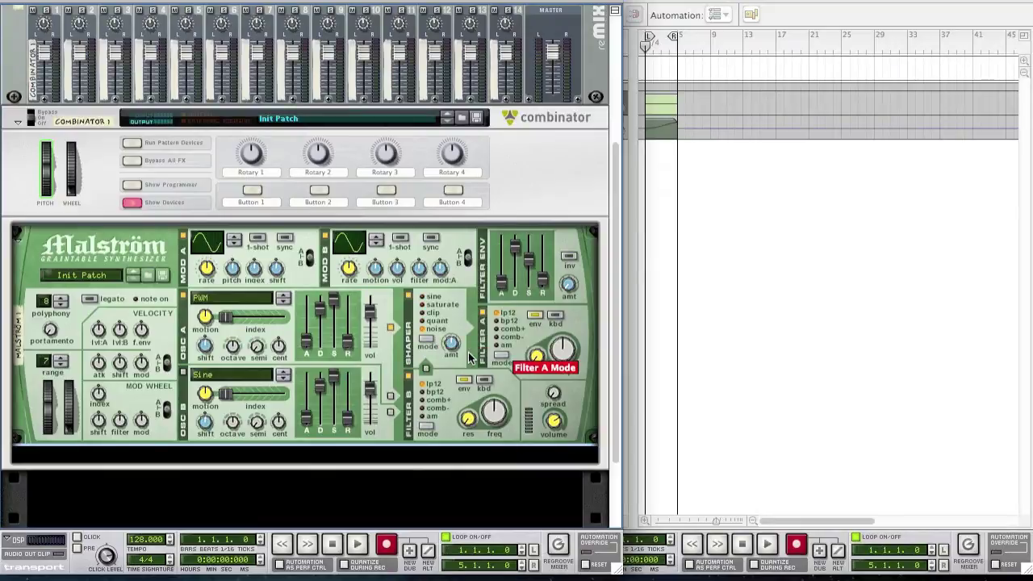
pyautogui.moveTo(453, 349); pyautogui.dragTo(432, 338)
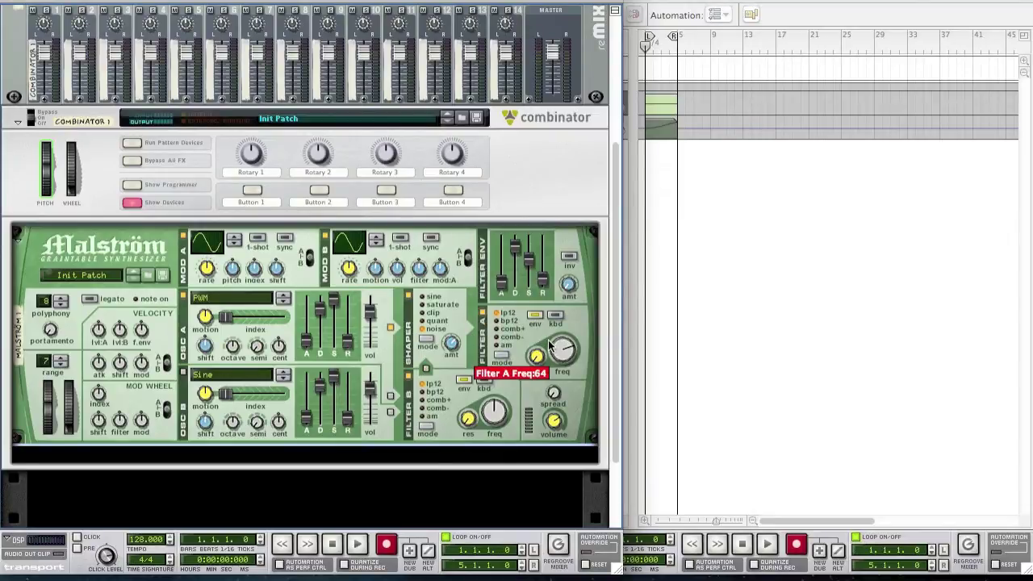
pyautogui.moveTo(549, 344); pyautogui.dragTo(485, 281)
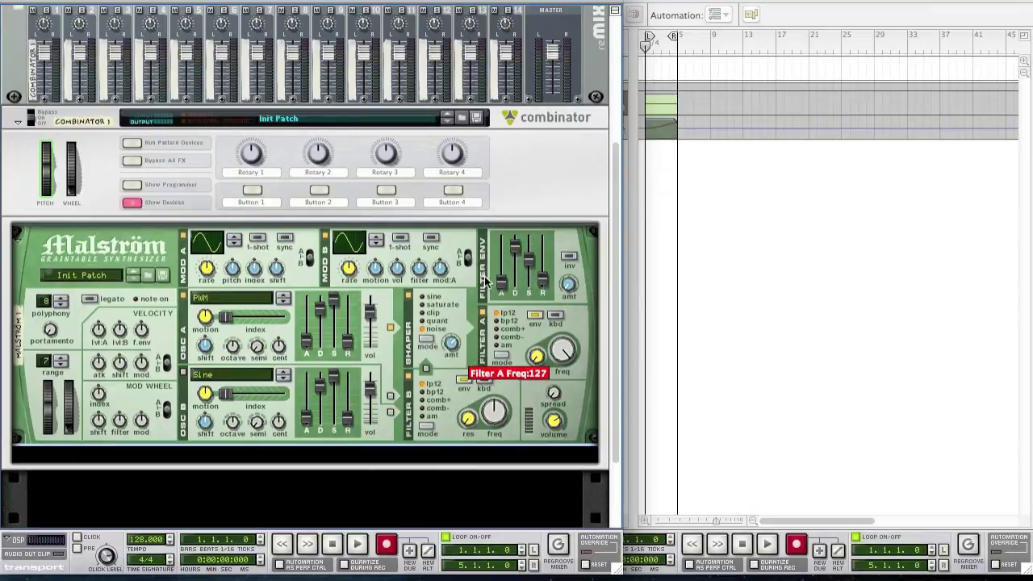
# Set oscillator B to PWM, Modulator A rate to 78 and its pitch amount to -18.
pyautogui.click(216, 380)
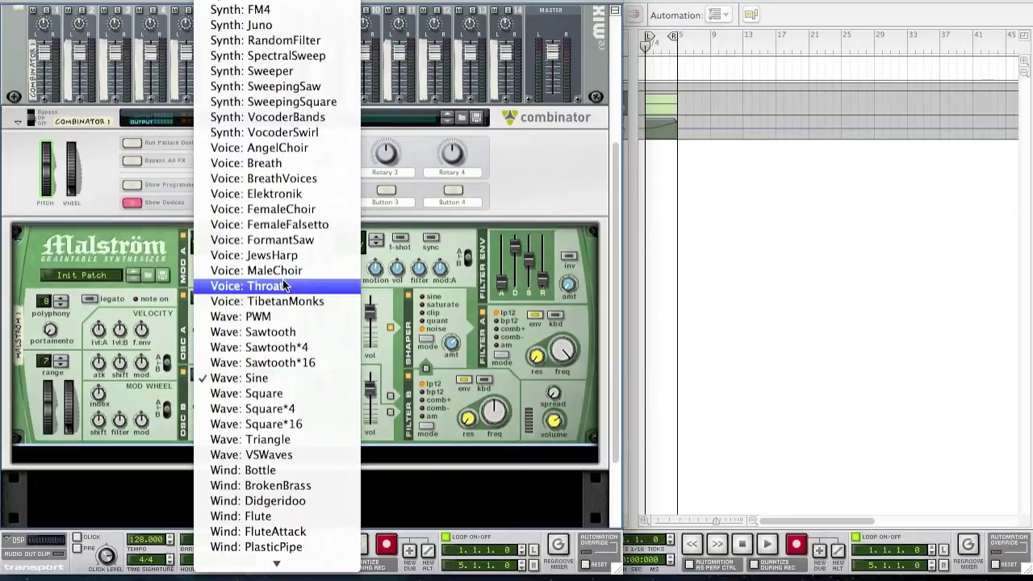
pyautogui.click(279, 317)
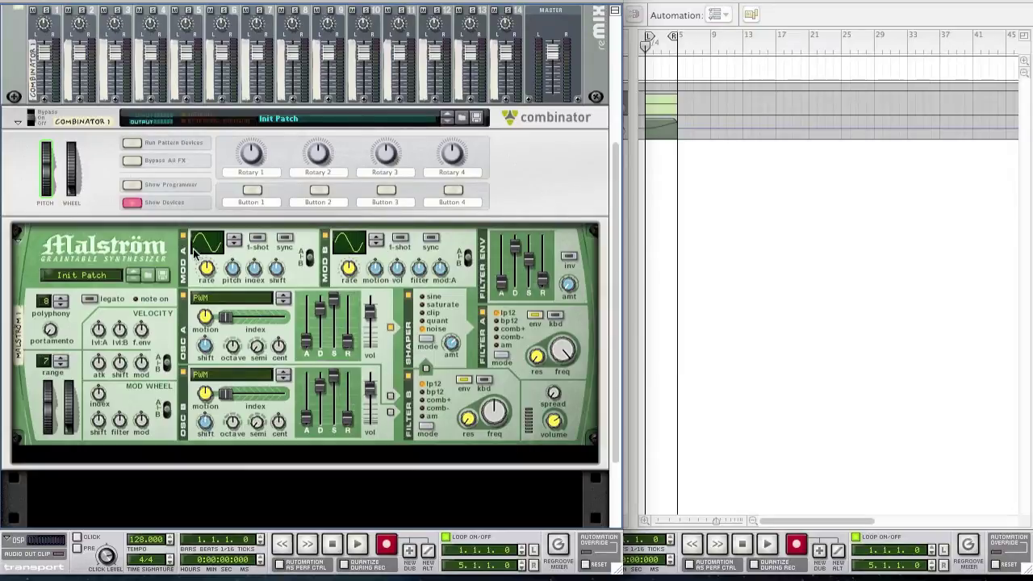
pyautogui.moveTo(187, 275); pyautogui.dragTo(183, 272)
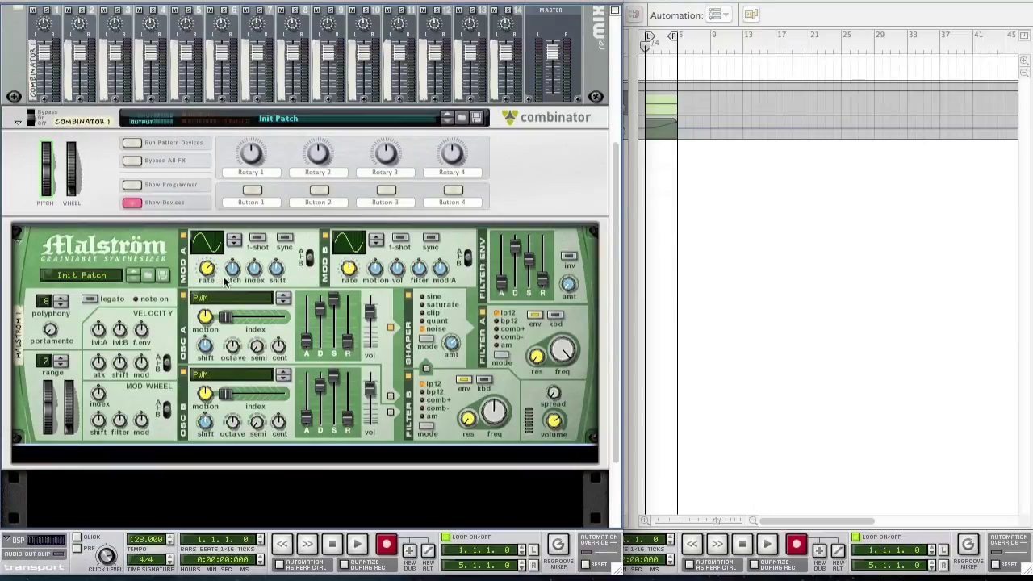
pyautogui.moveTo(231, 280); pyautogui.dragTo(231, 282)
# Raise the Malström's pitch-bend range to 20.
pyautogui.click(62, 361)
pyautogui.click(61, 359)
pyautogui.click(62, 359)
pyautogui.click(62, 359)
pyautogui.scroll(-3, 174, 377)
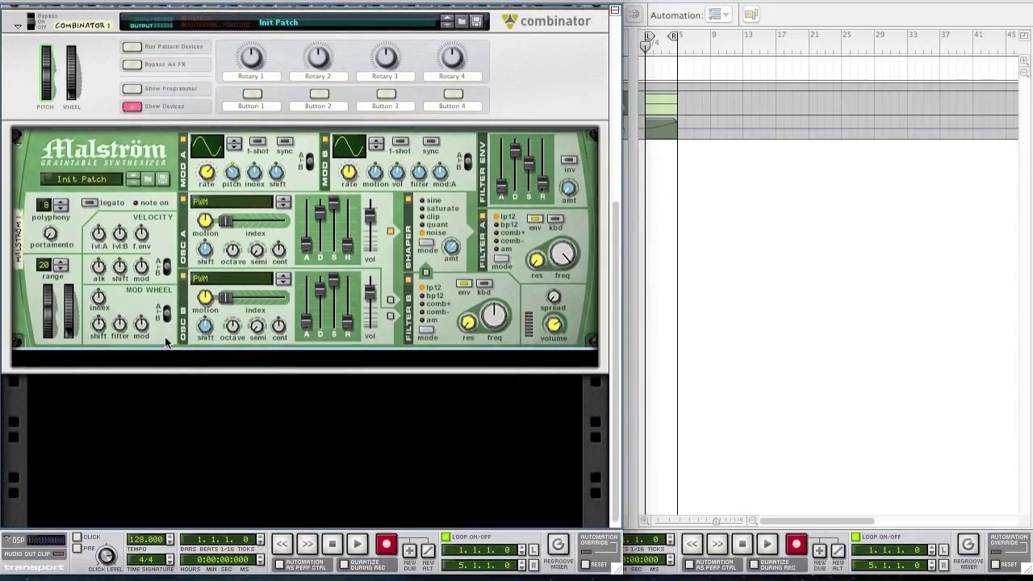
# Add an MClass Equalizer under the Malström with Lo Cut, Lo Shelf and Hi Shelf enabled.
pyautogui.rightClick(164, 336)
pyautogui.moveTo(253, 496)
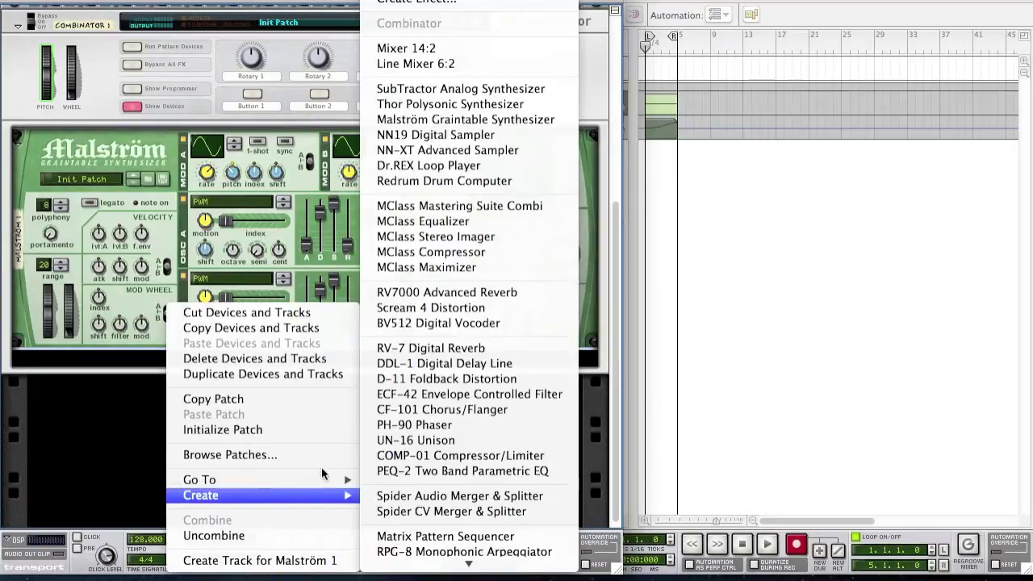
pyautogui.click(460, 223)
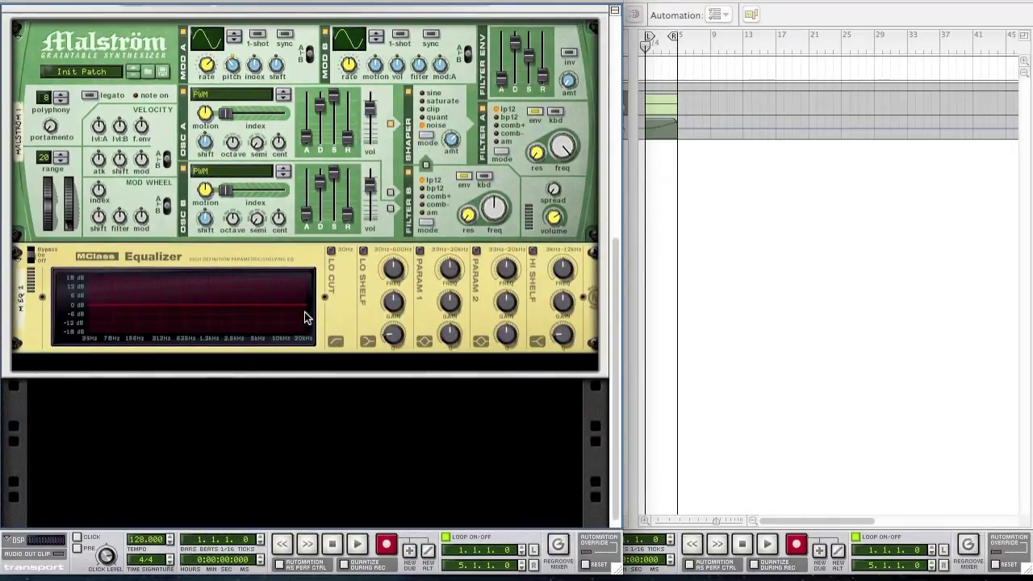
pyautogui.click(330, 251)
pyautogui.click(363, 251)
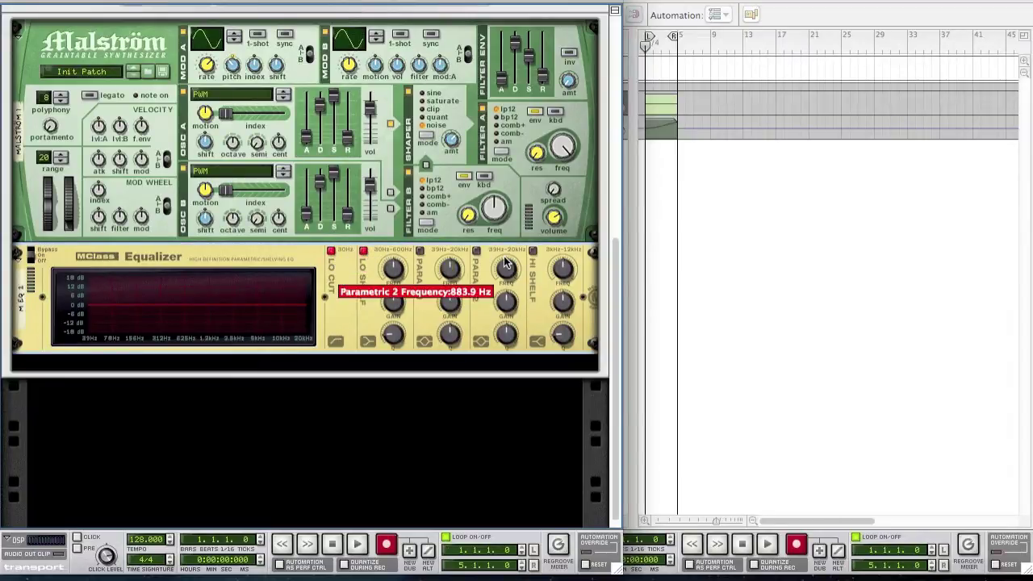
pyautogui.click(532, 252)
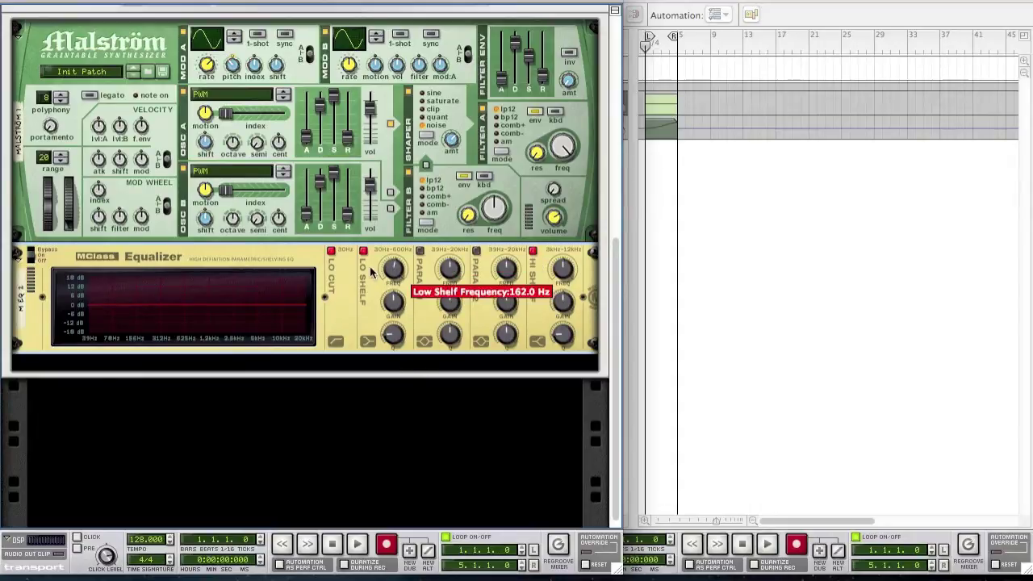
# Boost the EQ low shelf by 4 dB and raise the hi-shelf frequency to about 7.8 kHz.
pyautogui.moveTo(366, 269); pyautogui.dragTo(364, 268)
pyautogui.moveTo(365, 269); pyautogui.dragTo(364, 268)
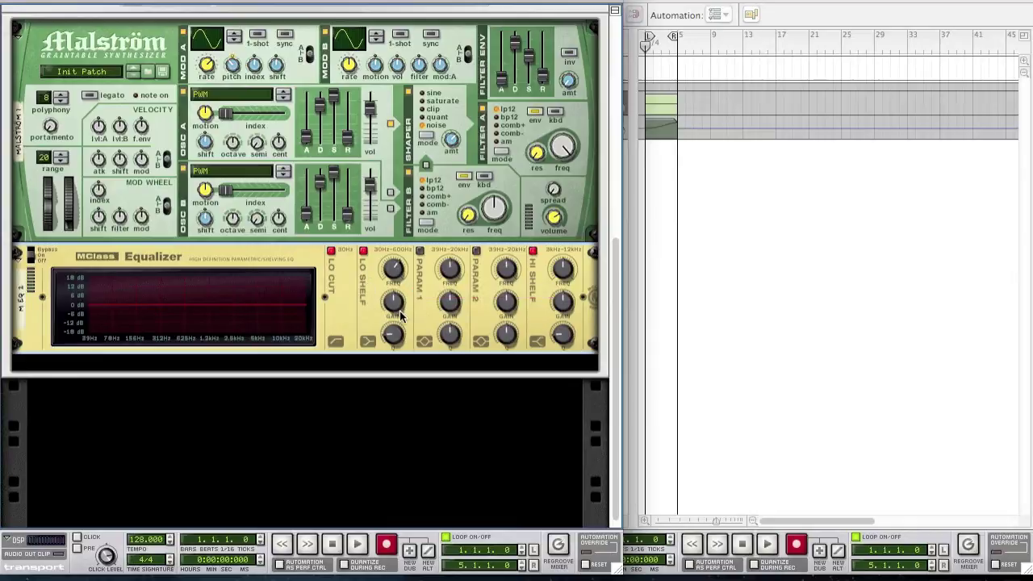
pyautogui.moveTo(401, 315); pyautogui.dragTo(380, 305)
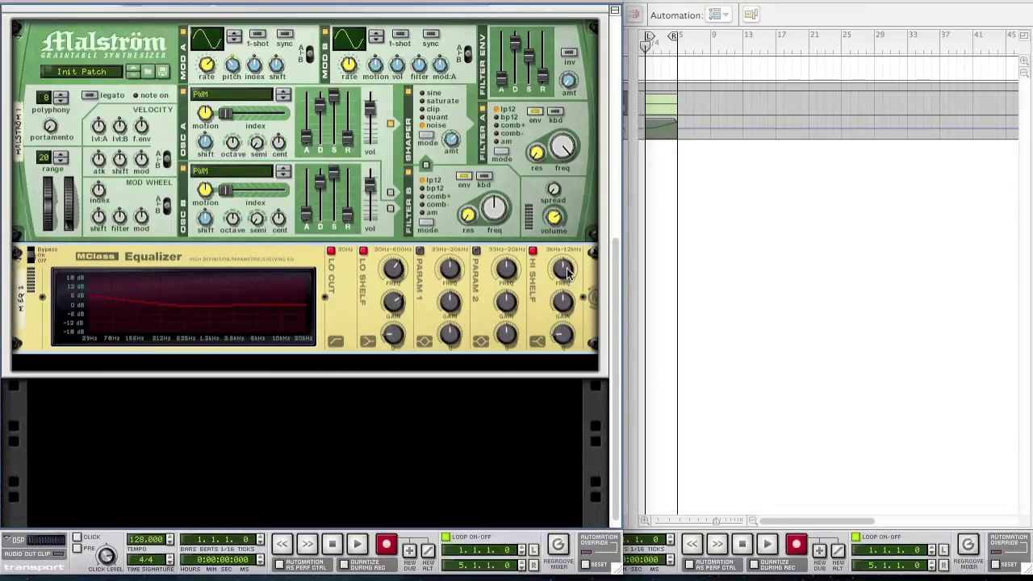
pyautogui.moveTo(539, 276)
pyautogui.mouseDown()
pyautogui.moveTo(536, 258)
pyautogui.moveTo(533, 272)
pyautogui.mouseUp()
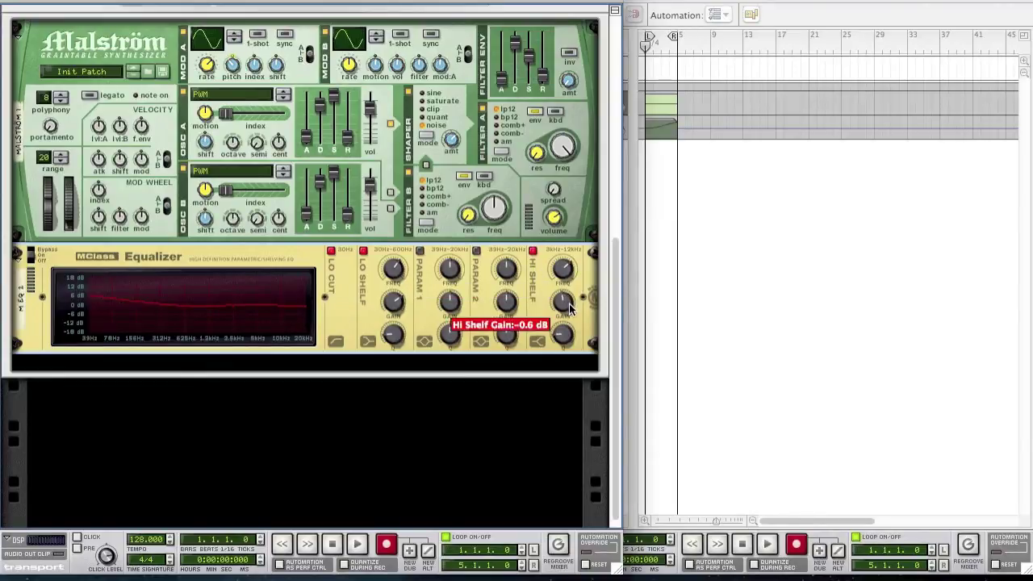
pyautogui.moveTo(569, 307)
pyautogui.mouseDown()
pyautogui.moveTo(569, 316)
pyautogui.moveTo(569, 306)
pyautogui.mouseUp()
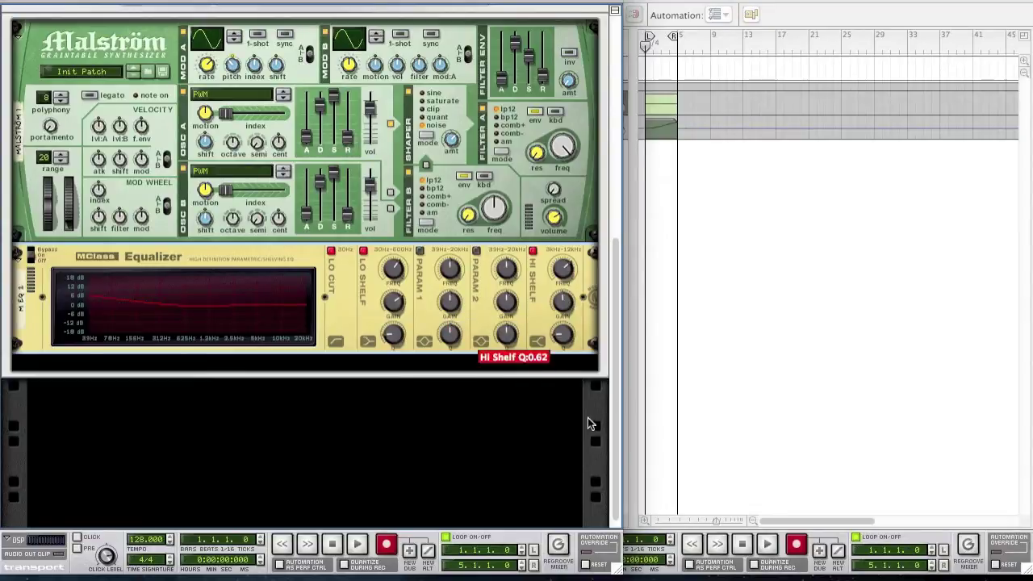
pyautogui.click(340, 328)
# Add an MClass Compressor below the EQ with input gain 1.5 dB, threshold -6 dB, attack 60 ms.
pyautogui.rightClick(340, 326)
pyautogui.moveTo(410, 439)
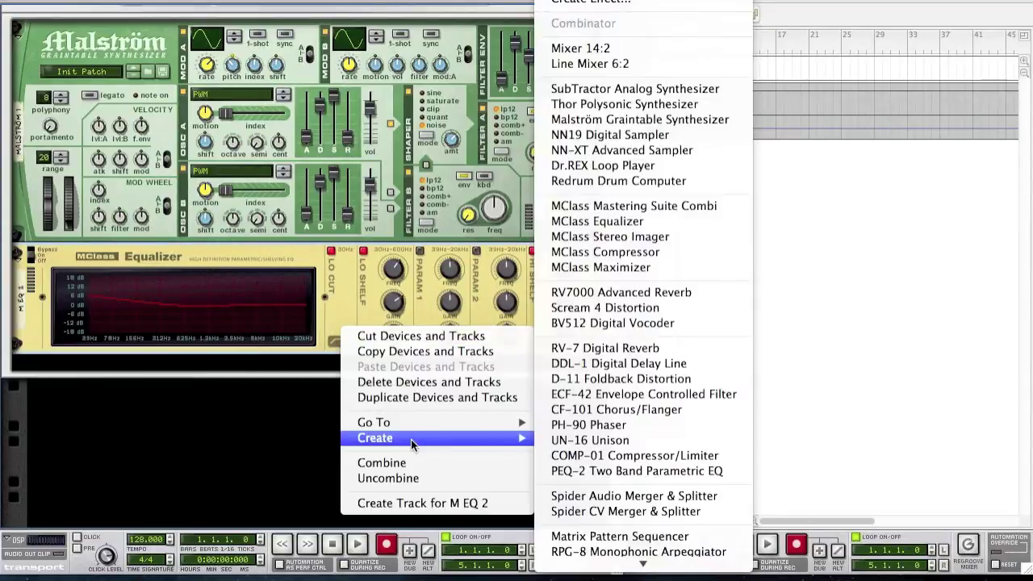
pyautogui.click(598, 252)
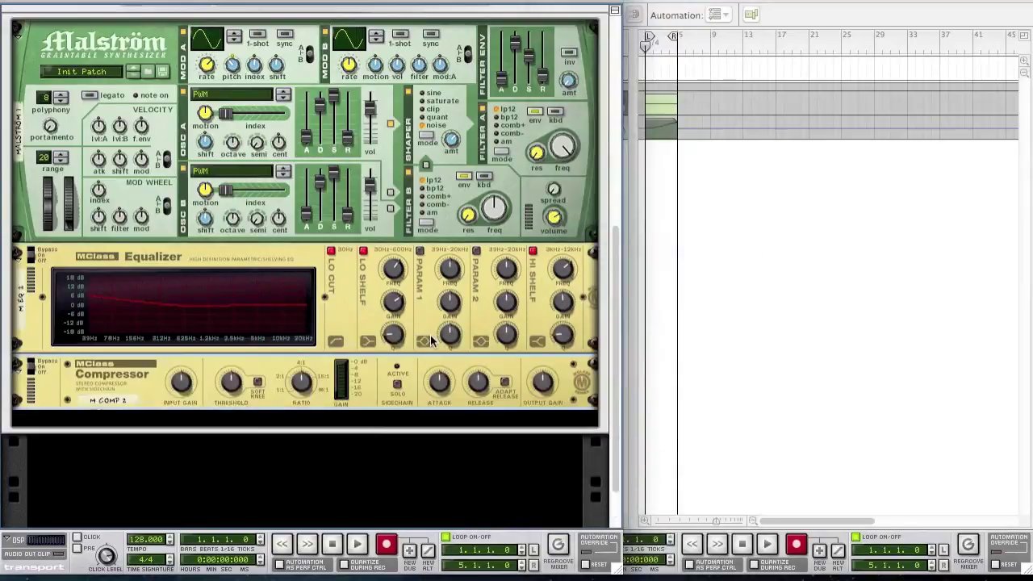
pyautogui.scroll(-2, 403, 396)
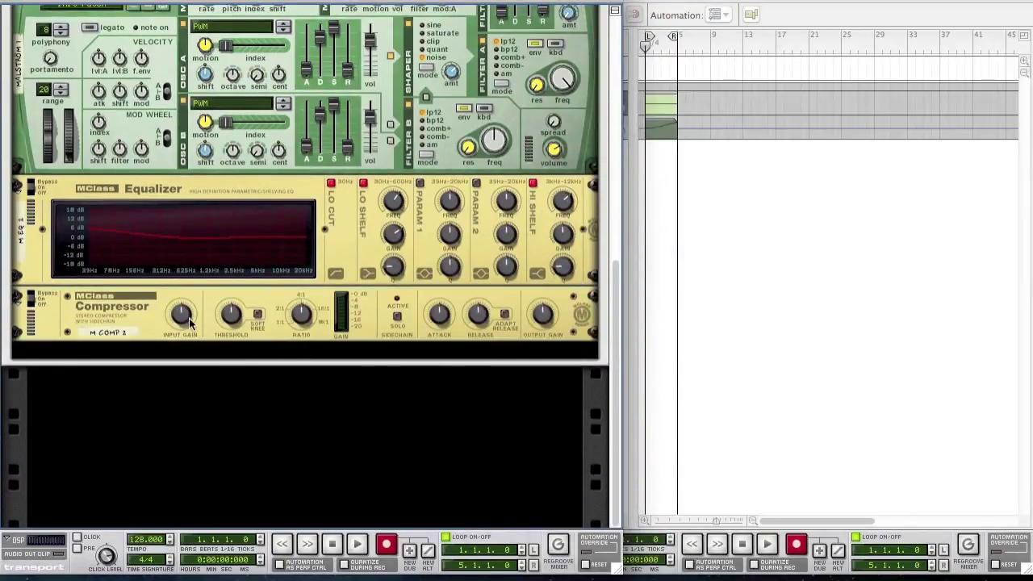
pyautogui.moveTo(188, 316); pyautogui.dragTo(188, 313)
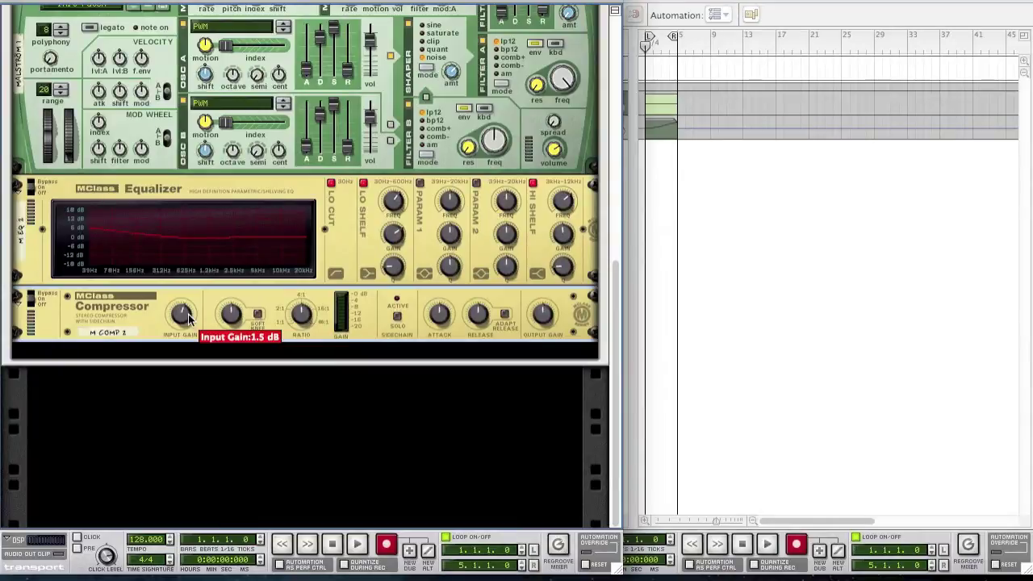
pyautogui.moveTo(231, 314); pyautogui.dragTo(196, 315)
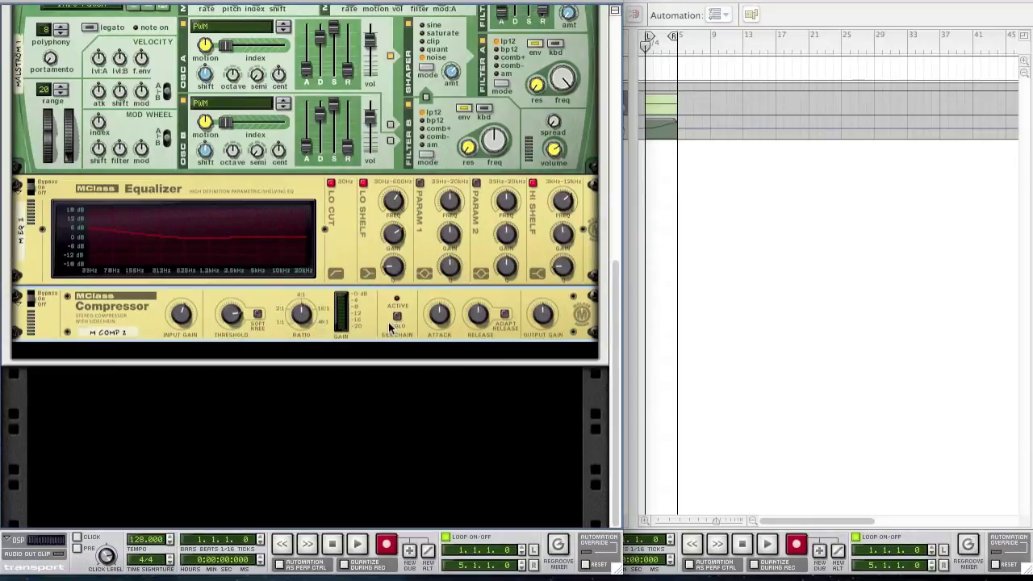
pyautogui.moveTo(434, 319); pyautogui.dragTo(433, 319)
# Add an RV-7 Digital Reverb below the compressor using the Large Hall algorithm.
pyautogui.rightClick(409, 325)
pyautogui.moveTo(458, 436)
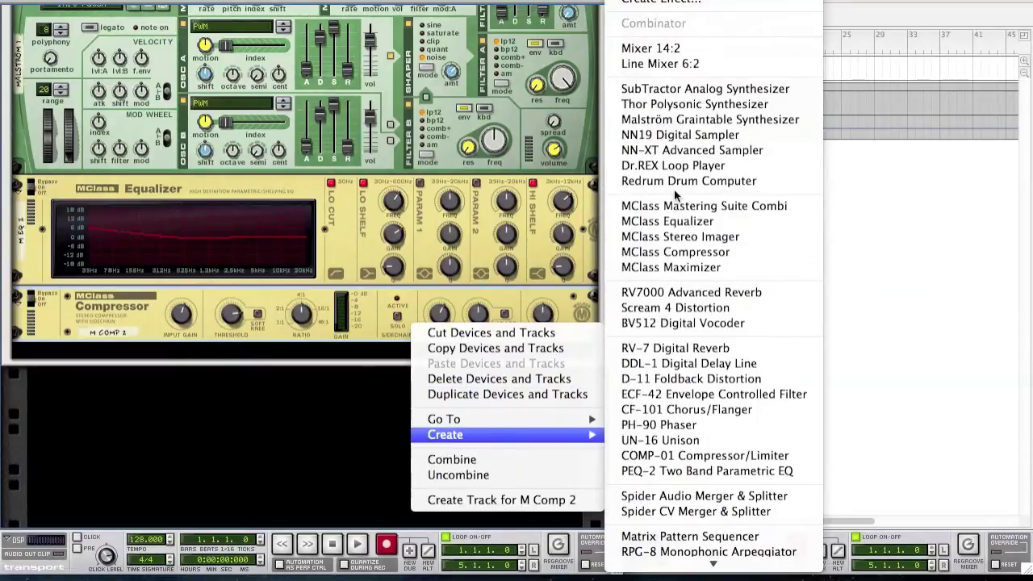
pyautogui.click(718, 348)
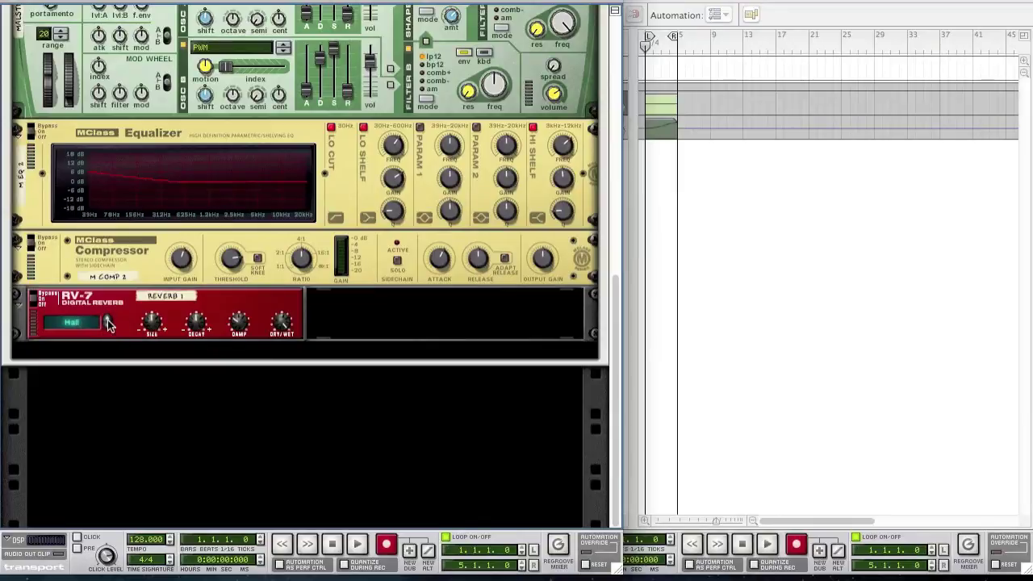
pyautogui.click(108, 323)
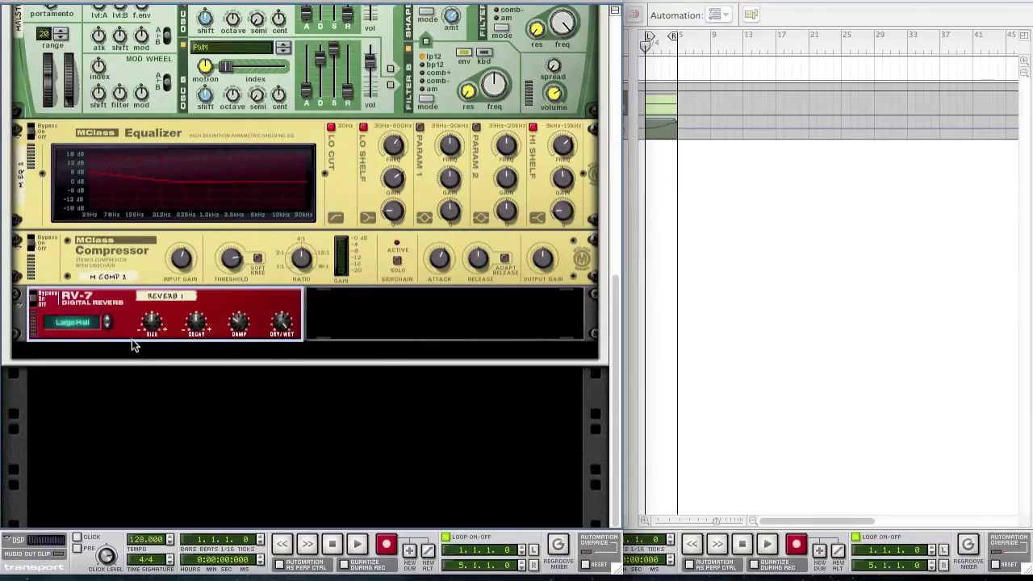
# Adjust the RV-7 decay and damping and lower its dry/wet mix to 30.
pyautogui.moveTo(147, 335)
pyautogui.moveTo(198, 334); pyautogui.dragTo(198, 339)
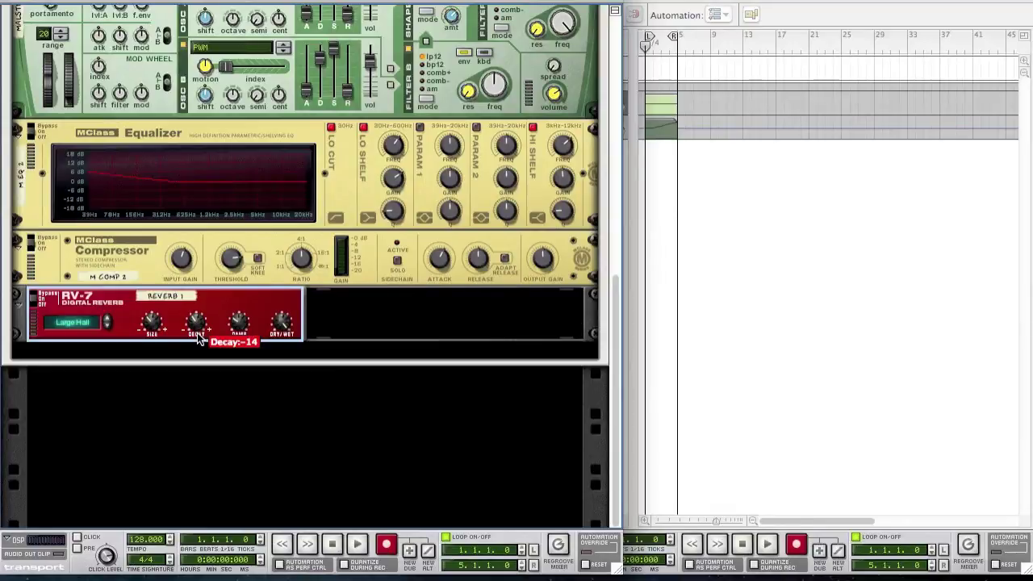
pyautogui.moveTo(241, 331)
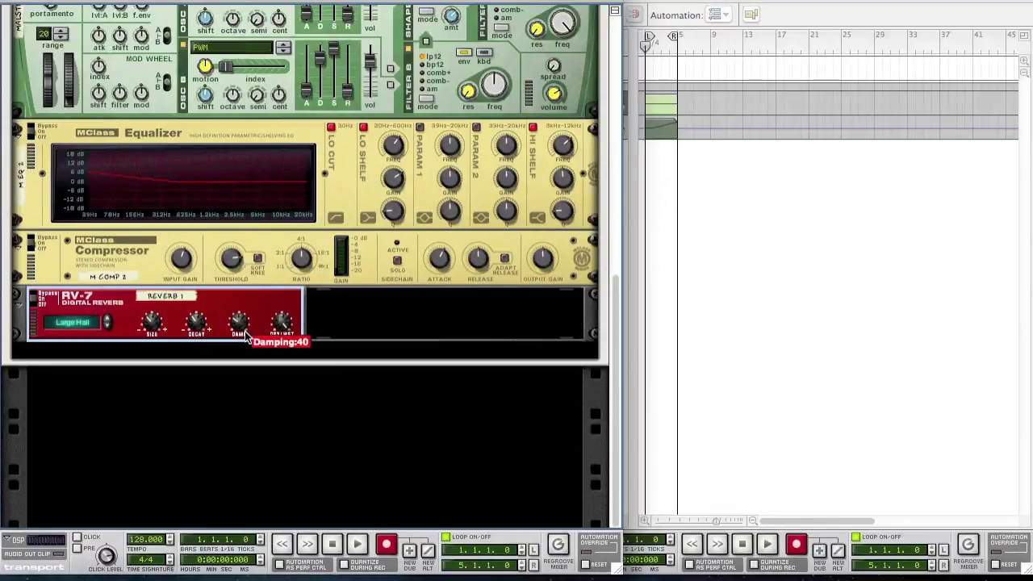
pyautogui.moveTo(245, 331); pyautogui.dragTo(244, 327)
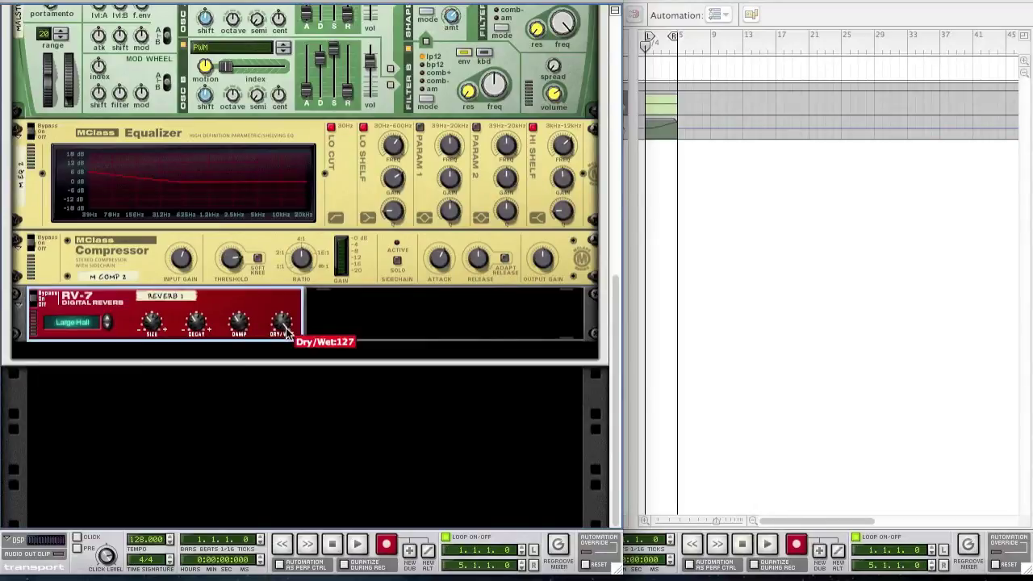
pyautogui.moveTo(281, 327); pyautogui.dragTo(285, 388)
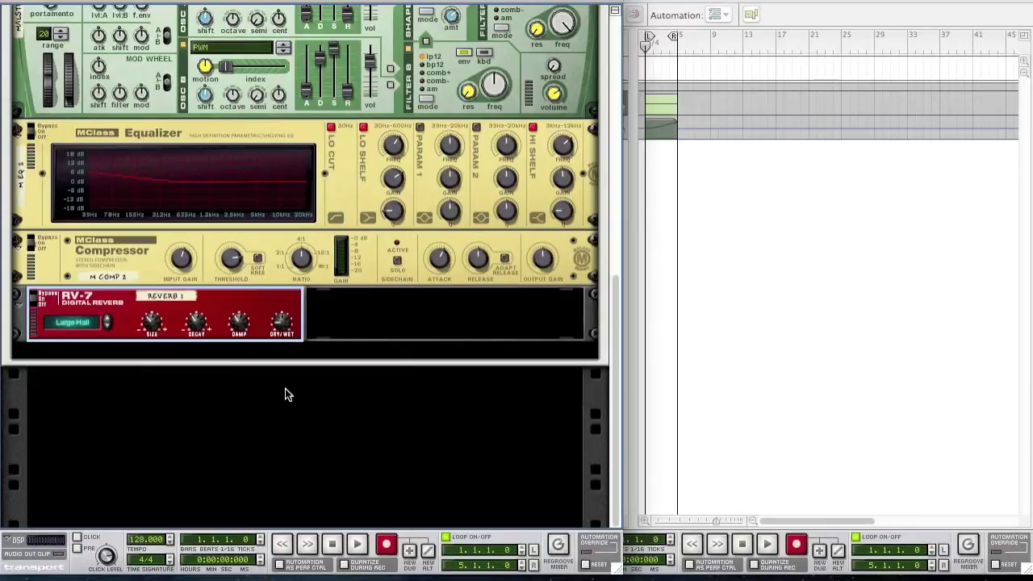
pyautogui.rightClick(262, 331)
# Add an RV7000 Advanced Reverb below the RV-7 with decay 107, Hi EQ 10 and dry/wet 28.
pyautogui.moveTo(339, 441)
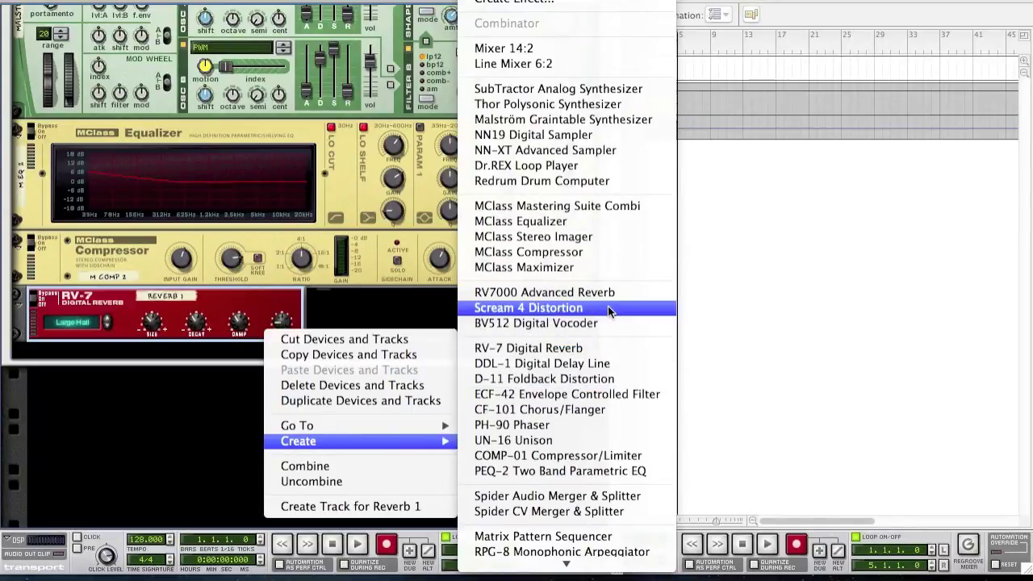
pyautogui.click(520, 292)
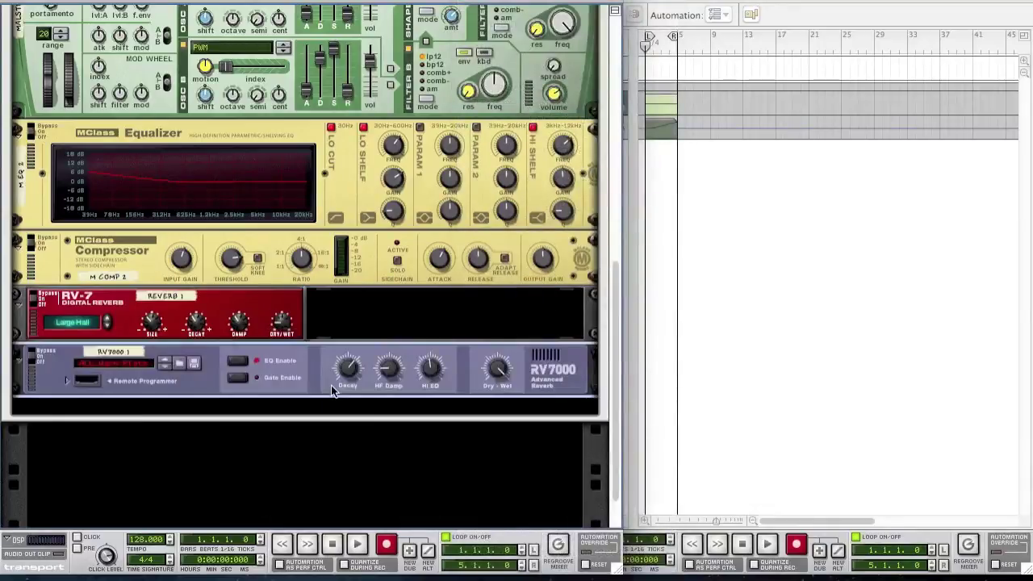
pyautogui.scroll(-2, 329, 453)
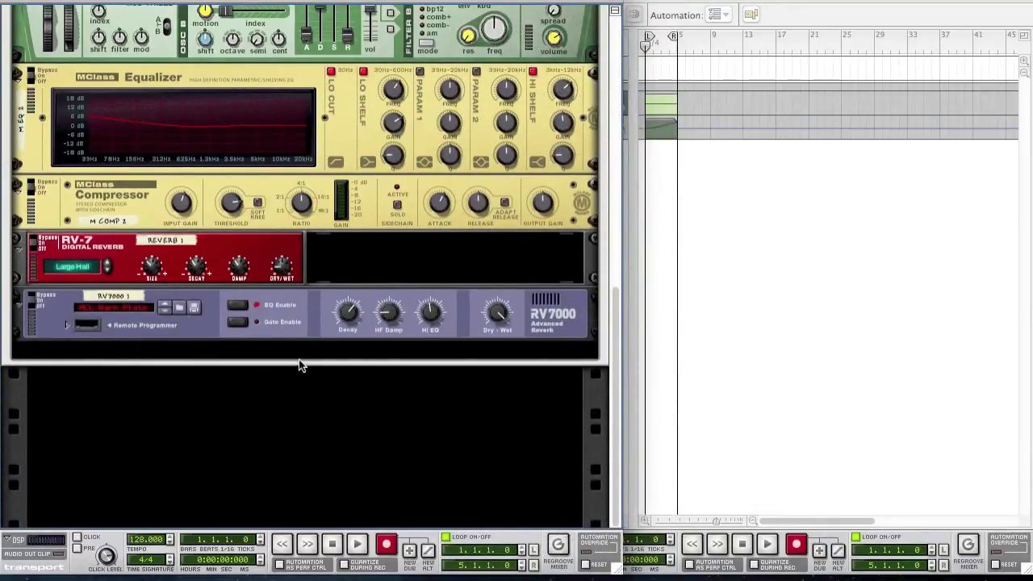
pyautogui.moveTo(345, 326)
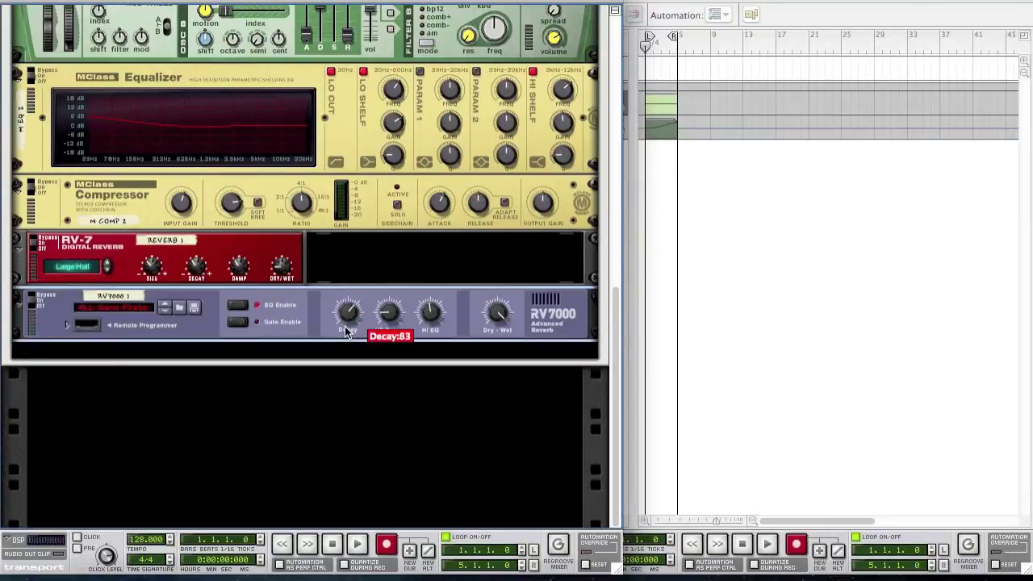
pyautogui.scroll(5, 338, 318)
pyautogui.moveTo(392, 321)
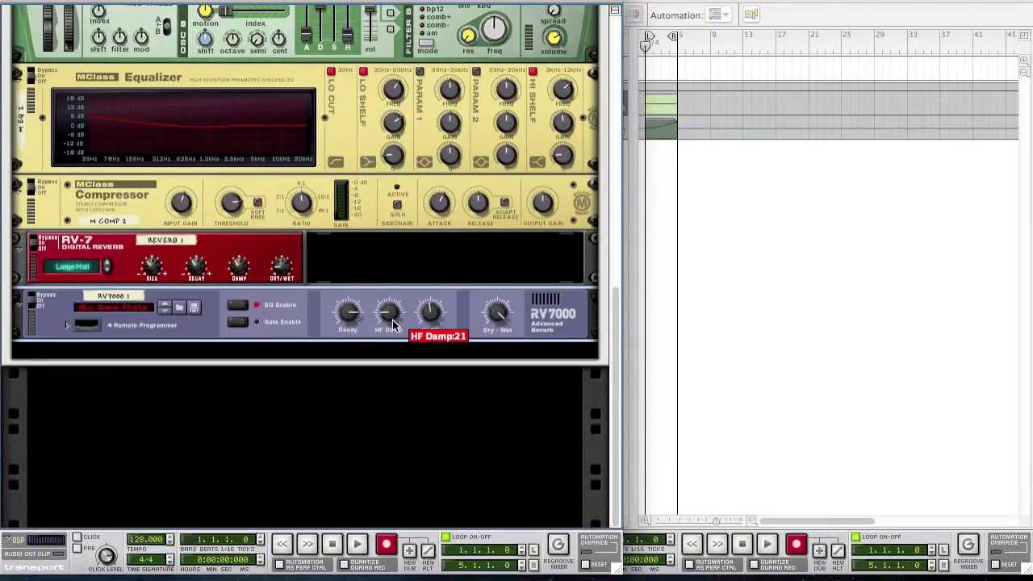
pyautogui.moveTo(431, 321)
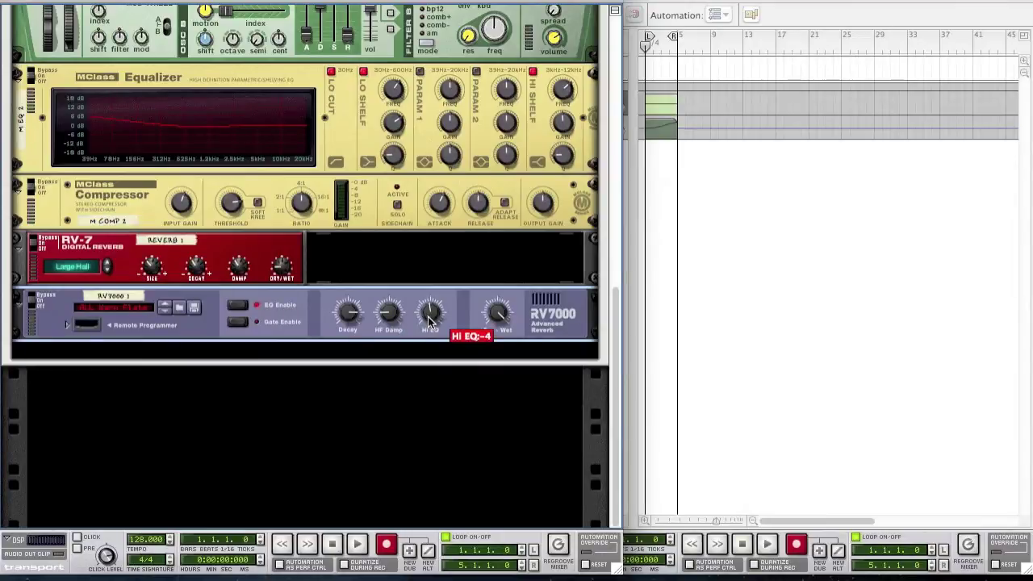
pyautogui.scroll(4, 429, 320)
pyautogui.scroll(2, 427, 319)
pyautogui.moveTo(506, 321); pyautogui.dragTo(500, 356)
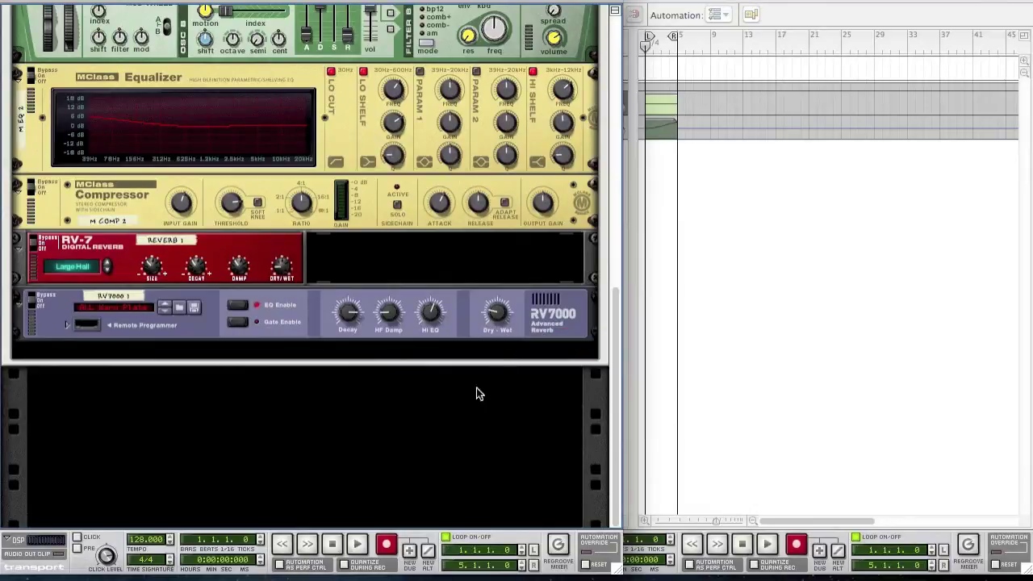
# Add an MClass Maximizer below the RV7000 with 4.5 dB input gain and look-ahead on.
pyautogui.rightClick(347, 369)
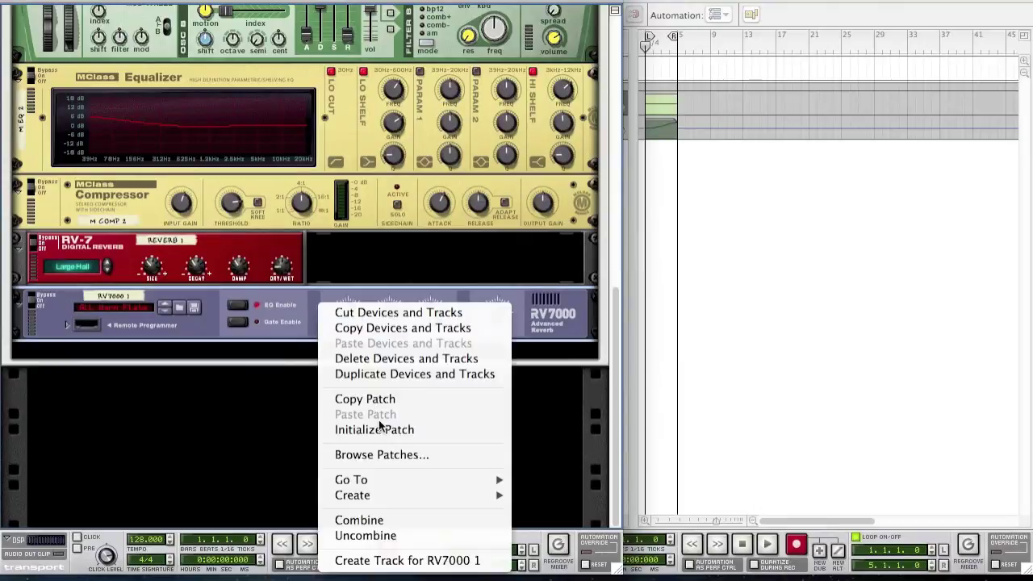
pyautogui.moveTo(395, 491)
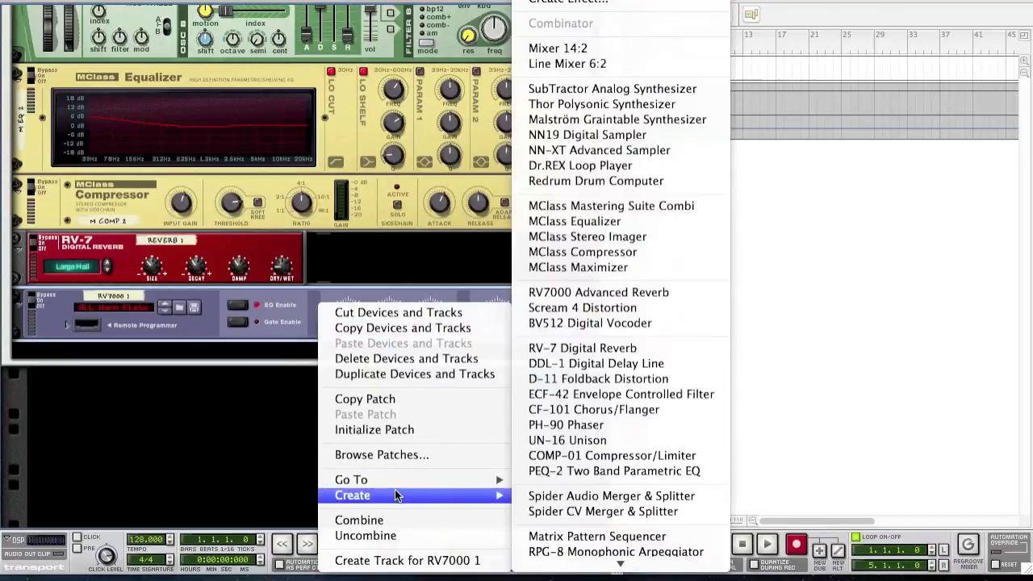
pyautogui.click(628, 264)
pyautogui.scroll(-2, 441, 356)
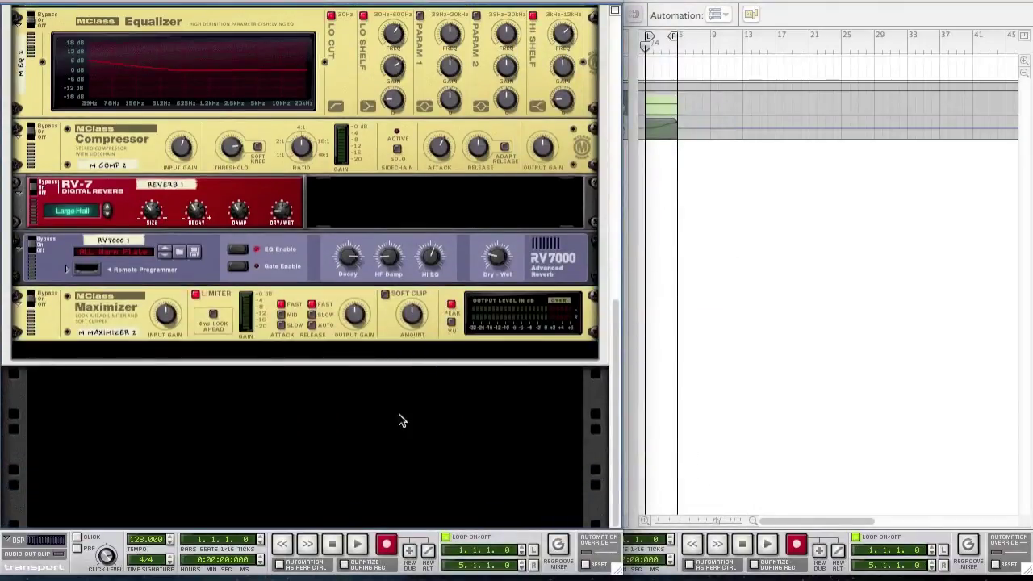
pyautogui.moveTo(174, 317); pyautogui.dragTo(139, 312)
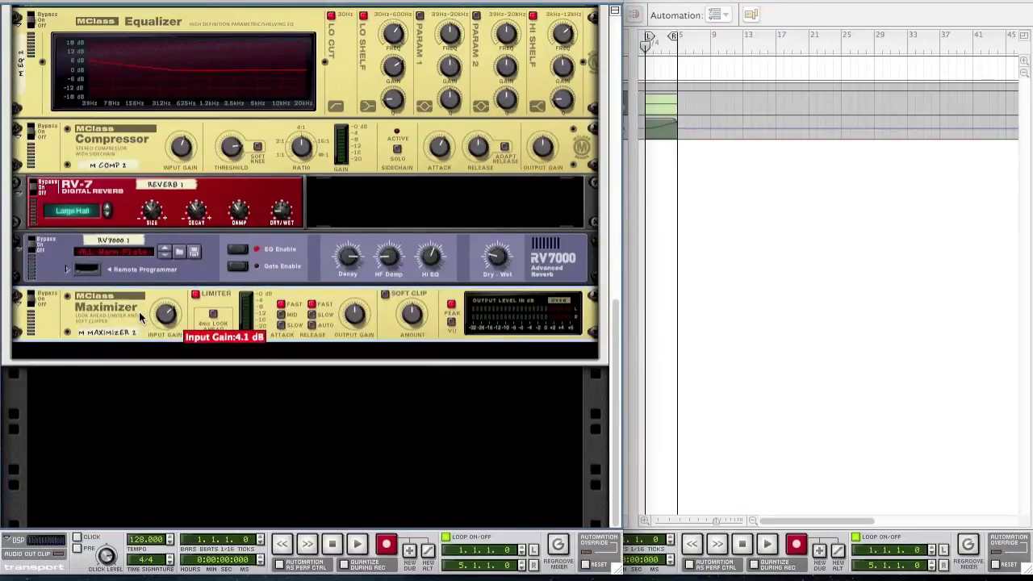
pyautogui.moveTo(138, 311); pyautogui.dragTo(138, 310)
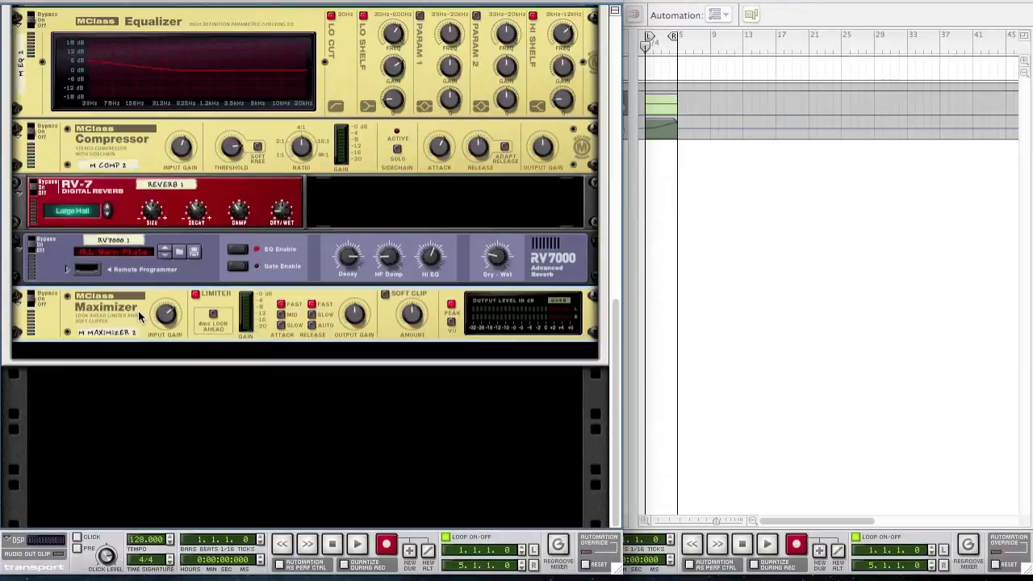
pyautogui.click(216, 318)
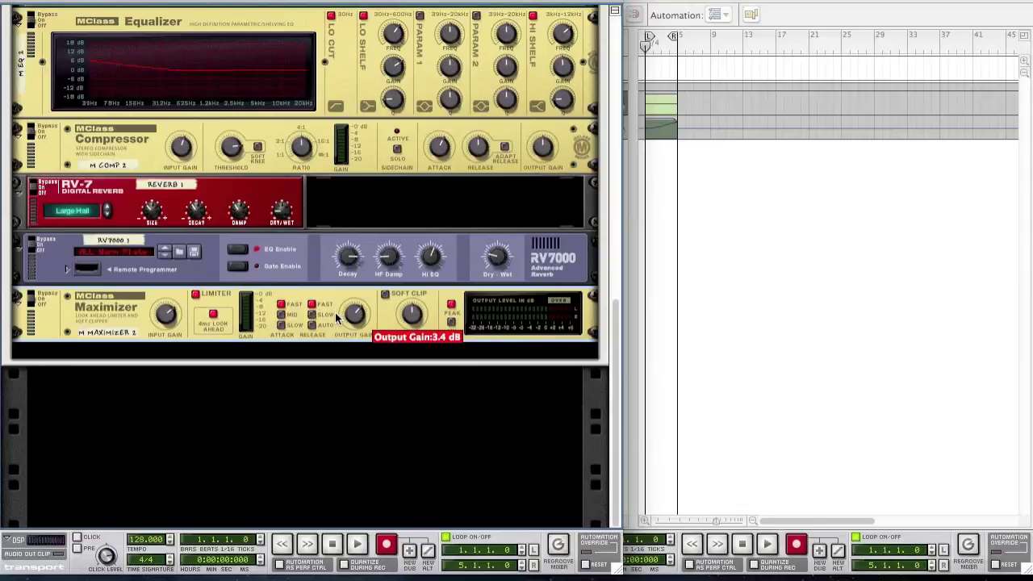
pyautogui.scroll(3, 390, 394)
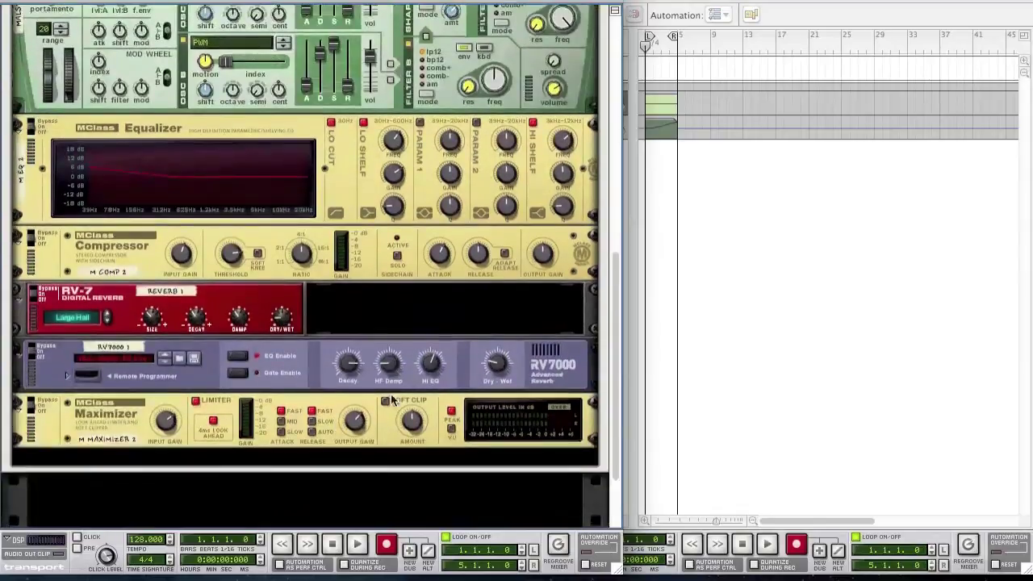
# Play the Combinator patch with its pitch-bend clip, then stop playback.
pyautogui.click(759, 227)
pyautogui.click(766, 544)
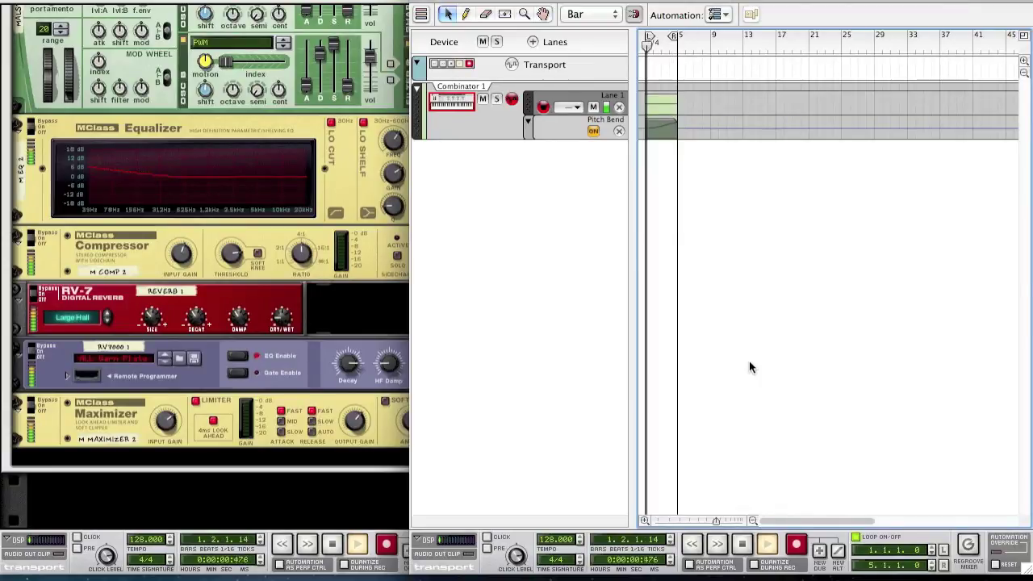
pyautogui.press('space')
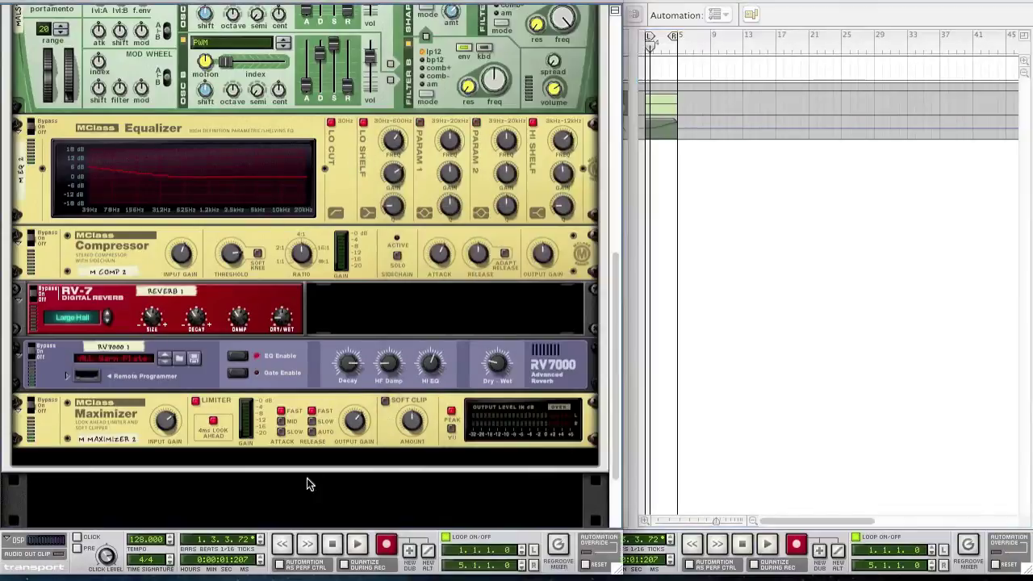
pyautogui.scroll(5, 307, 478)
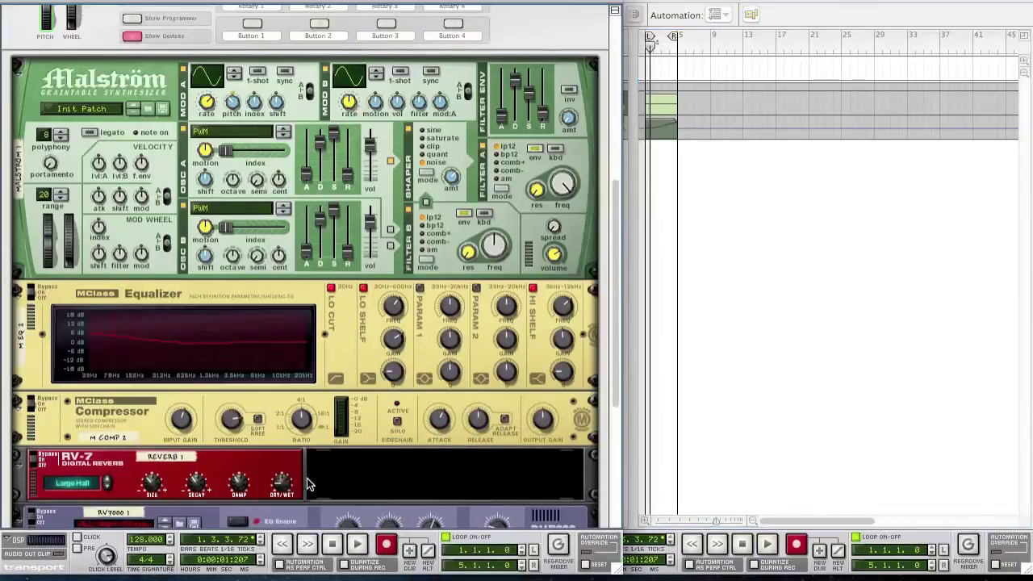
pyautogui.scroll(2, 307, 478)
# Move the Pitch Bend clip out to bar 18 and audition the song from the start without it.
pyautogui.click(694, 237)
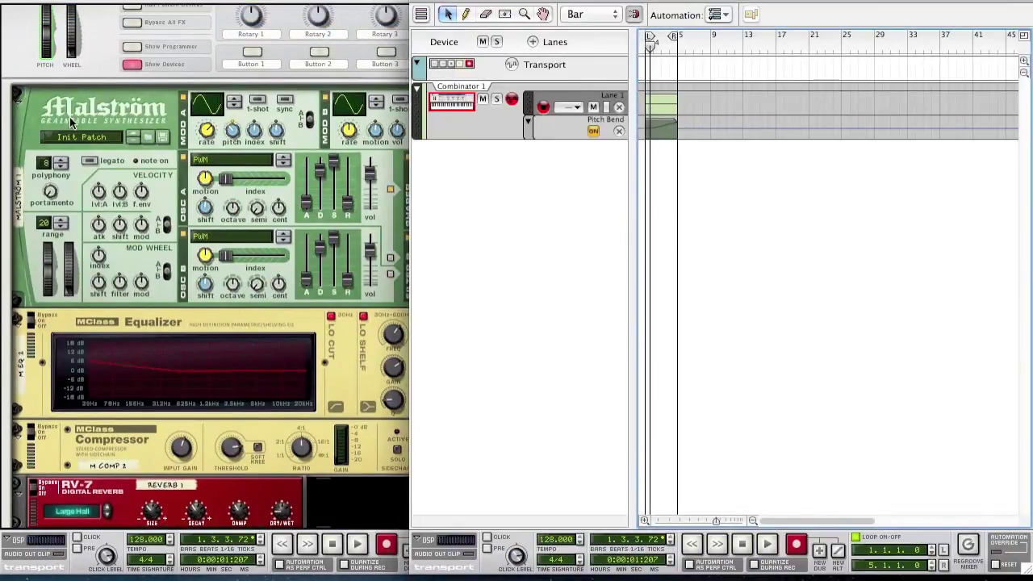
pyautogui.click(94, 59)
pyautogui.scroll(3, 95, 59)
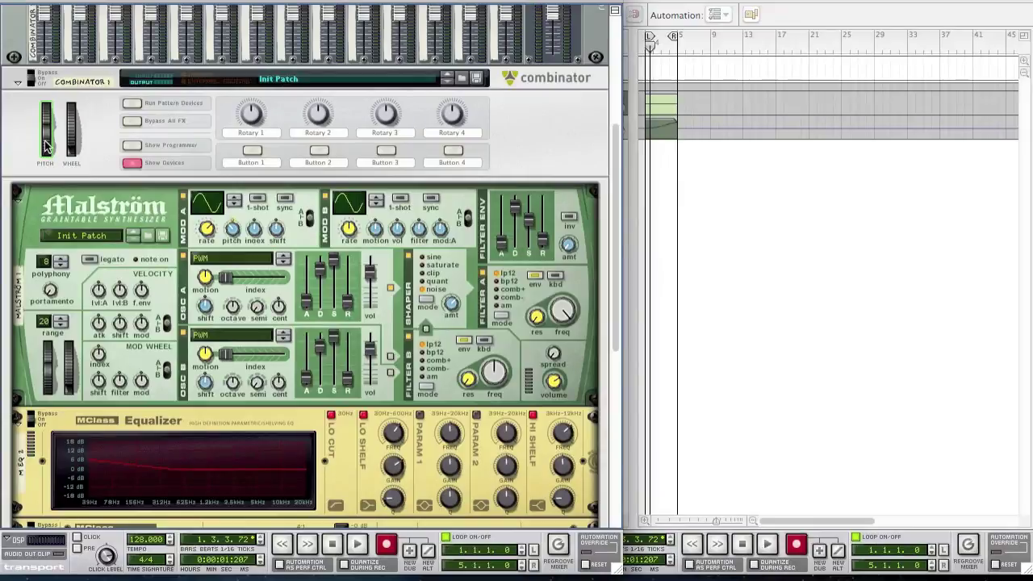
pyautogui.click(654, 143)
pyautogui.moveTo(668, 125); pyautogui.dragTo(806, 122)
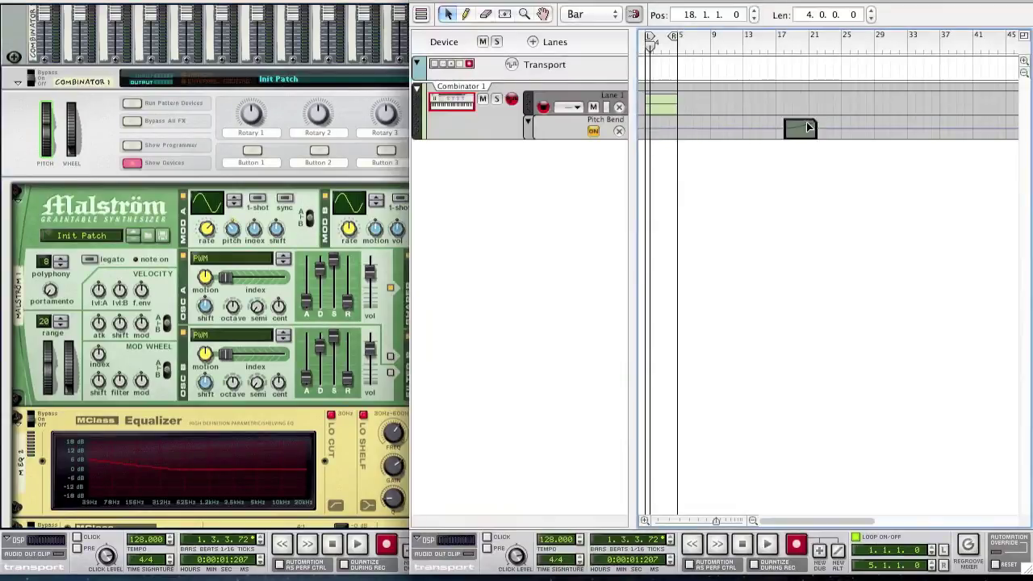
pyautogui.click(643, 42)
pyautogui.press('space')
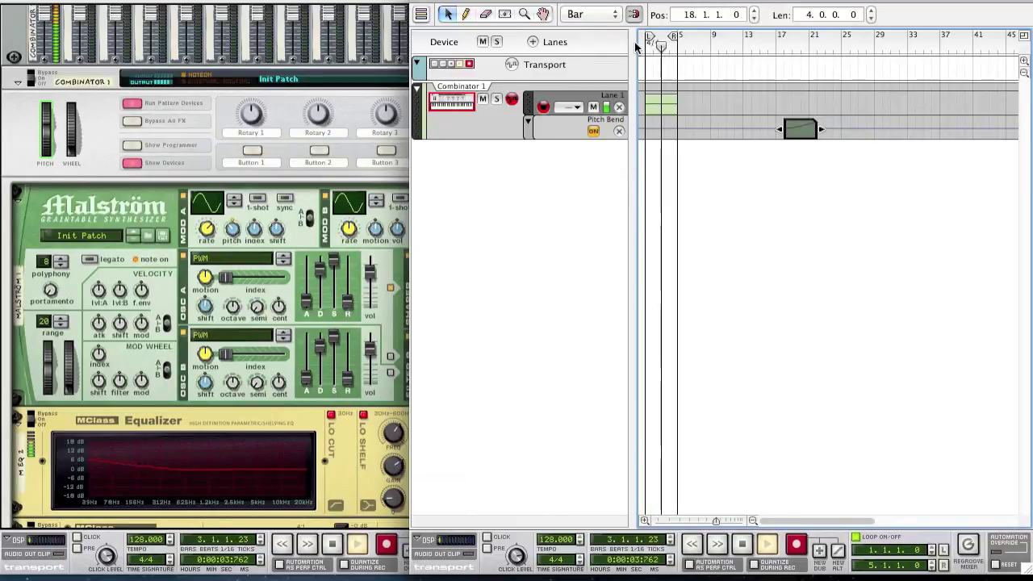
pyautogui.press('space')
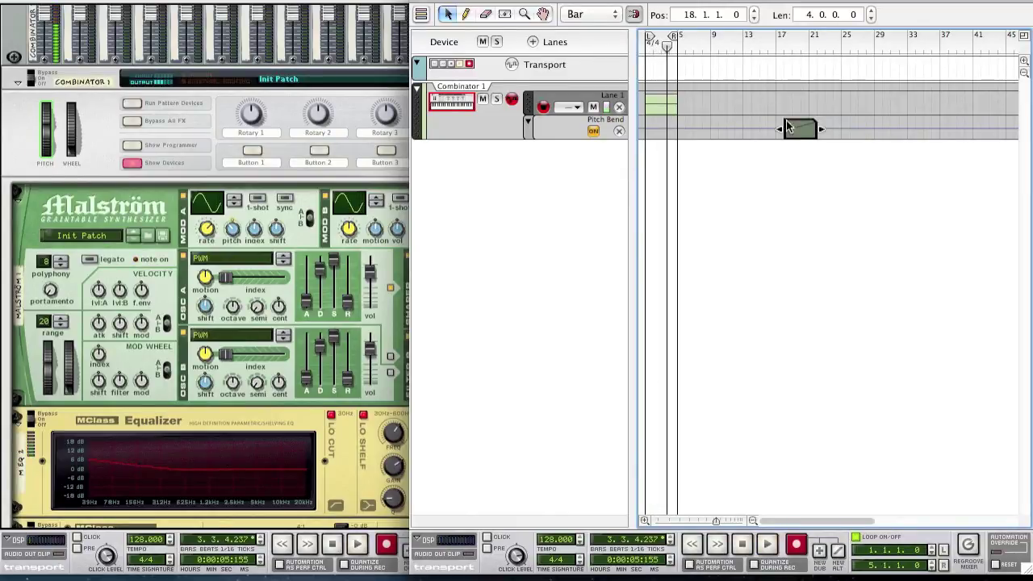
# Move the Pitch Bend clip back to bar 1 and play from the beginning.
pyautogui.moveTo(773, 124); pyautogui.dragTo(616, 129)
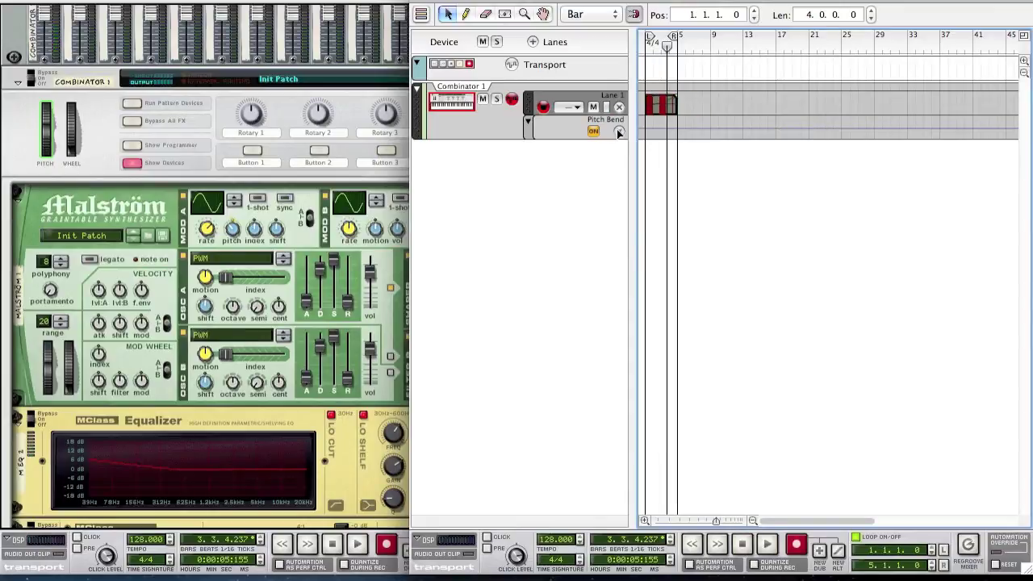
pyautogui.click(643, 46)
pyautogui.press('space')
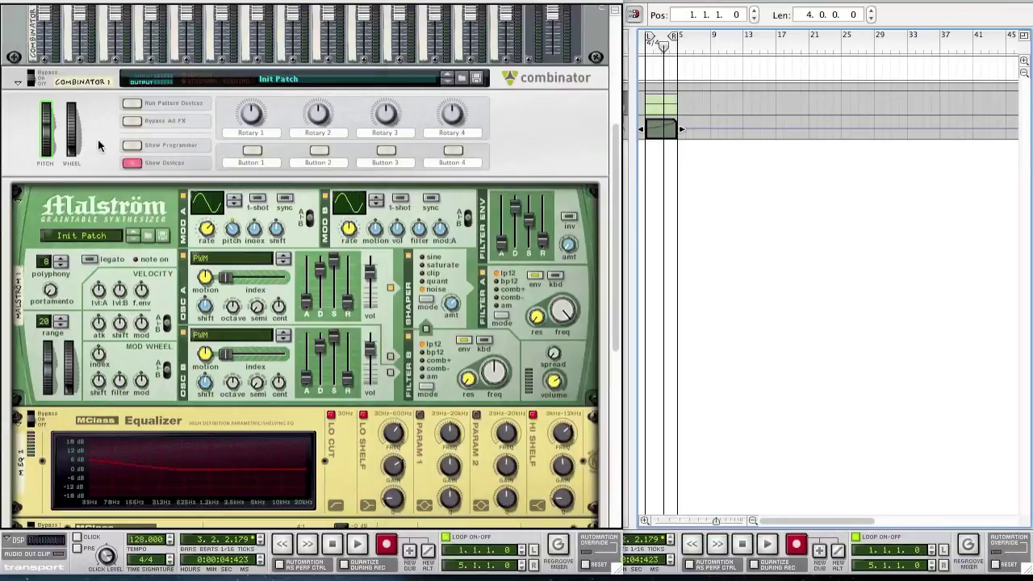
# Use Edit Automation on the pitch wheel to show its automation lane in the sequencer.
pyautogui.scroll(-2, 131, 188)
pyautogui.scroll(3, 132, 189)
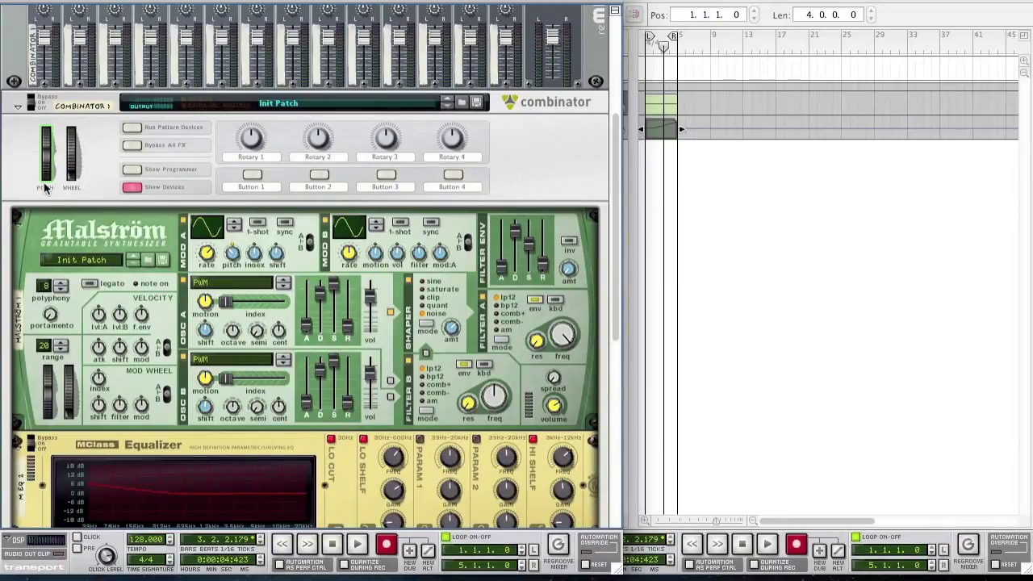
pyautogui.rightClick(49, 393)
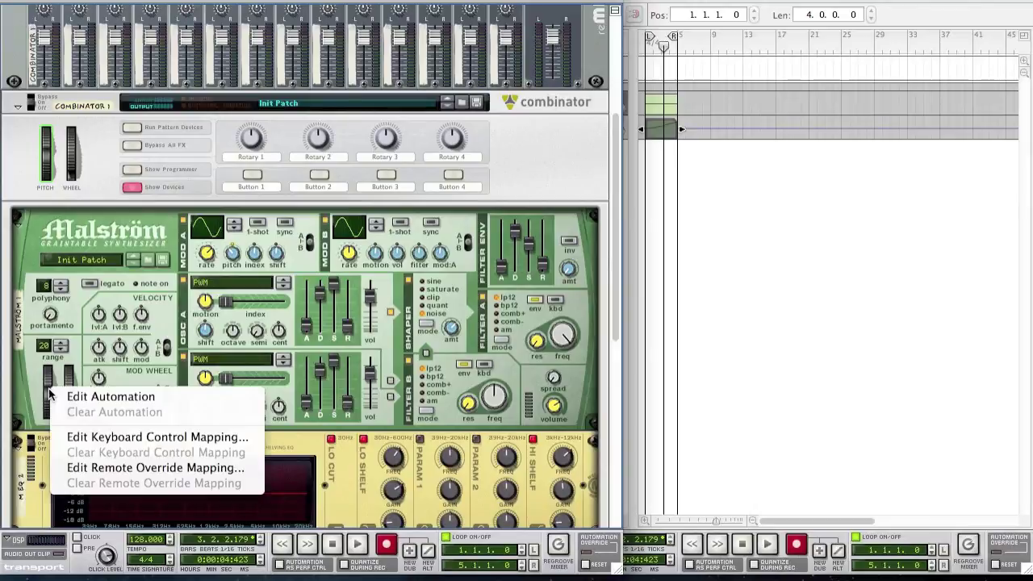
pyautogui.click(108, 399)
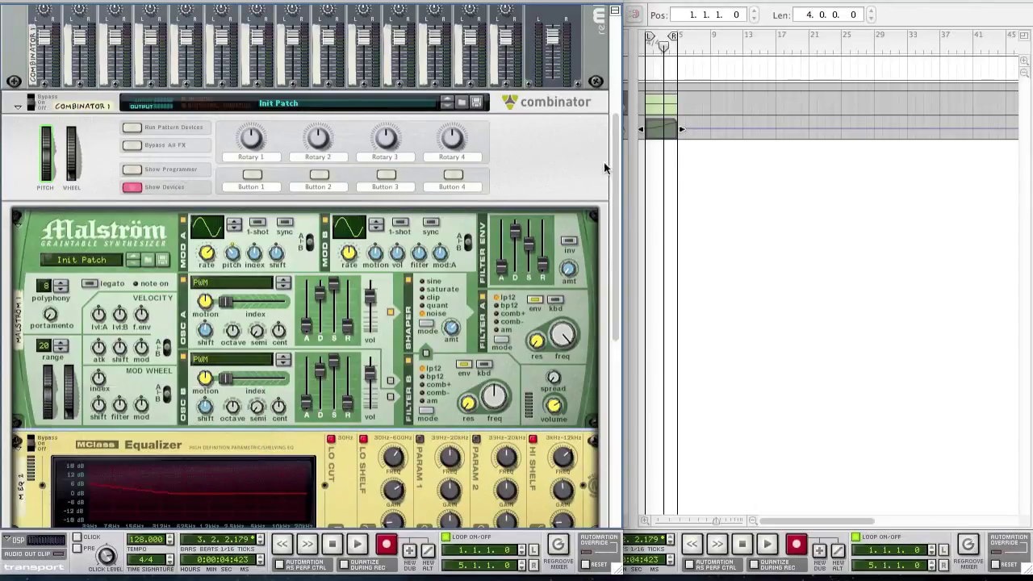
# Open the Pitch Bend clip for editing and zoom the timeline in horizontally.
pyautogui.click(674, 133)
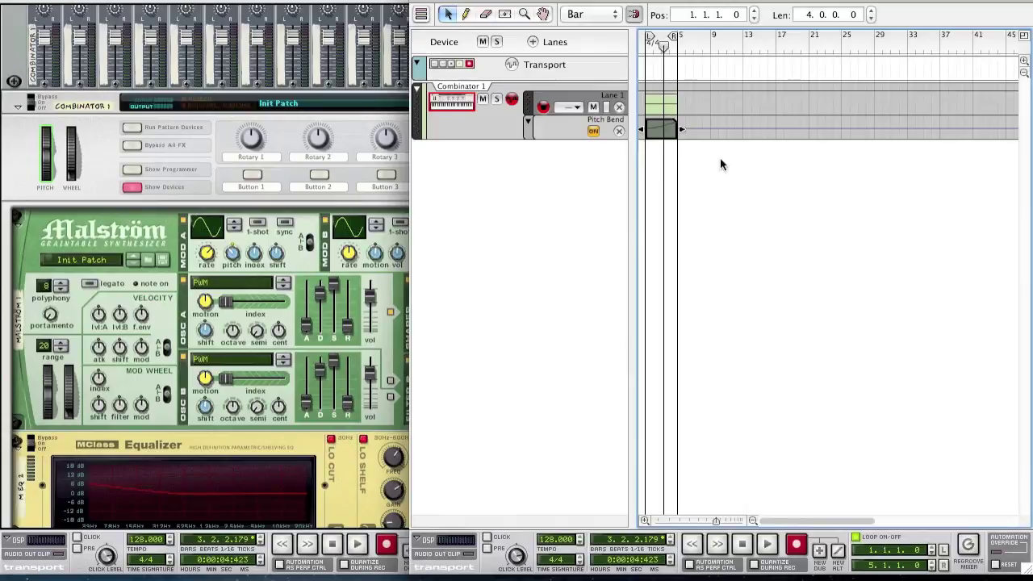
pyautogui.doubleClick(667, 137)
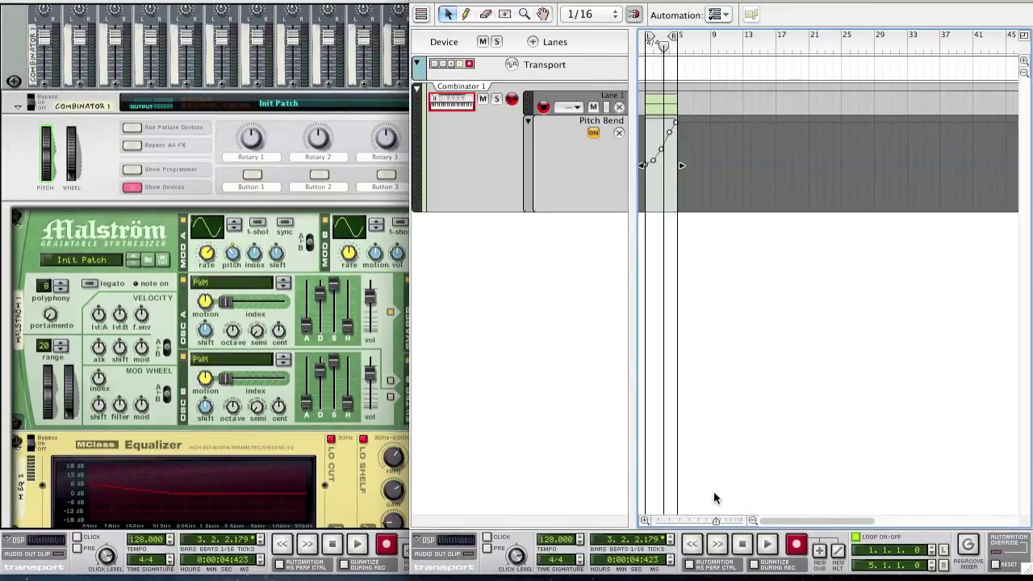
pyautogui.click(709, 519)
pyautogui.click(751, 522)
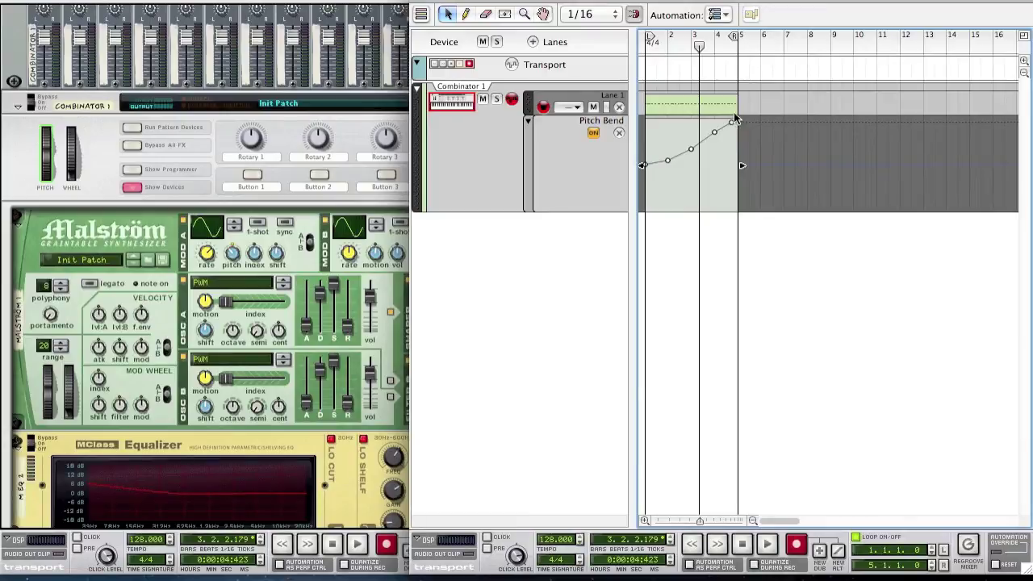
# Play the song from the start, then open the note clip in the piano roll.
pyautogui.moveTo(699, 46); pyautogui.dragTo(644, 46)
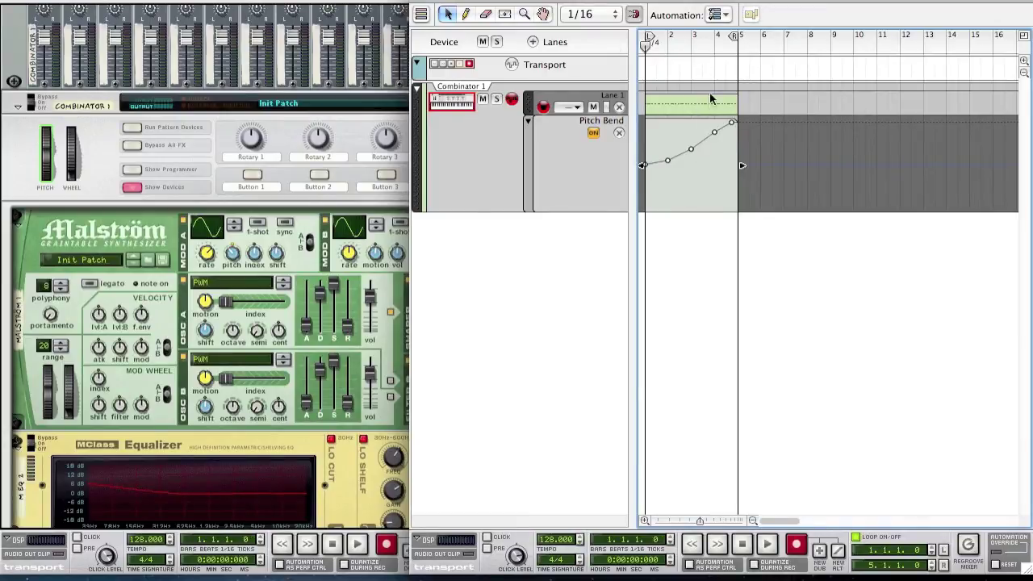
pyautogui.press('space')
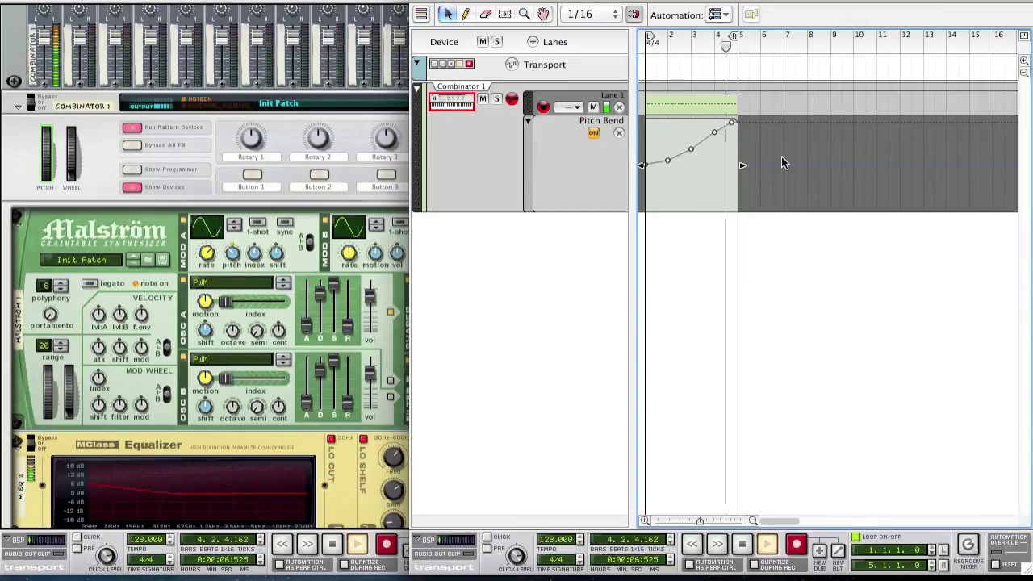
pyautogui.doubleClick(685, 104)
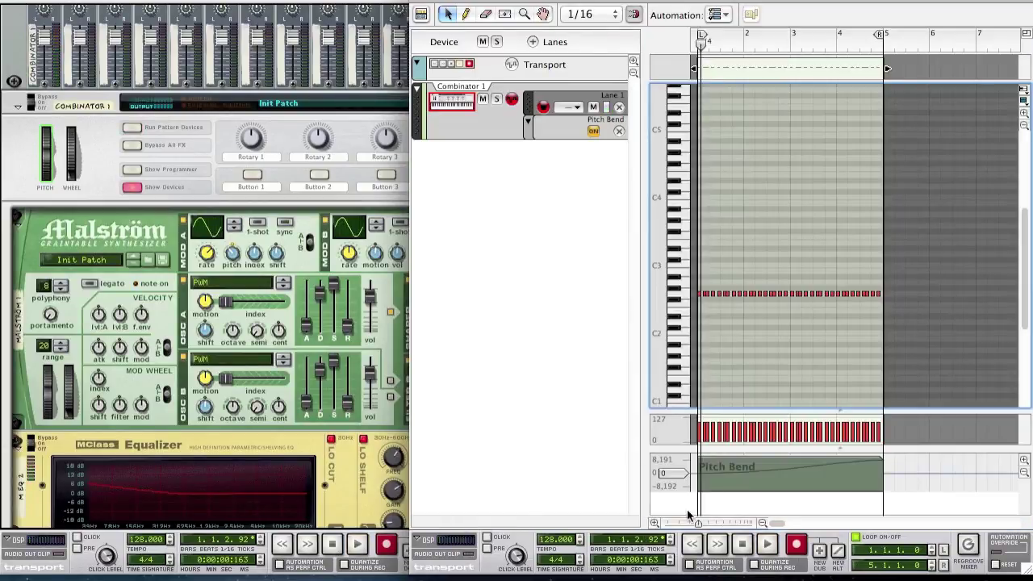
# Zoom the piano roll in horizontally and return the song position to 1.1.1.0.
pyautogui.moveTo(698, 523); pyautogui.dragTo(691, 524)
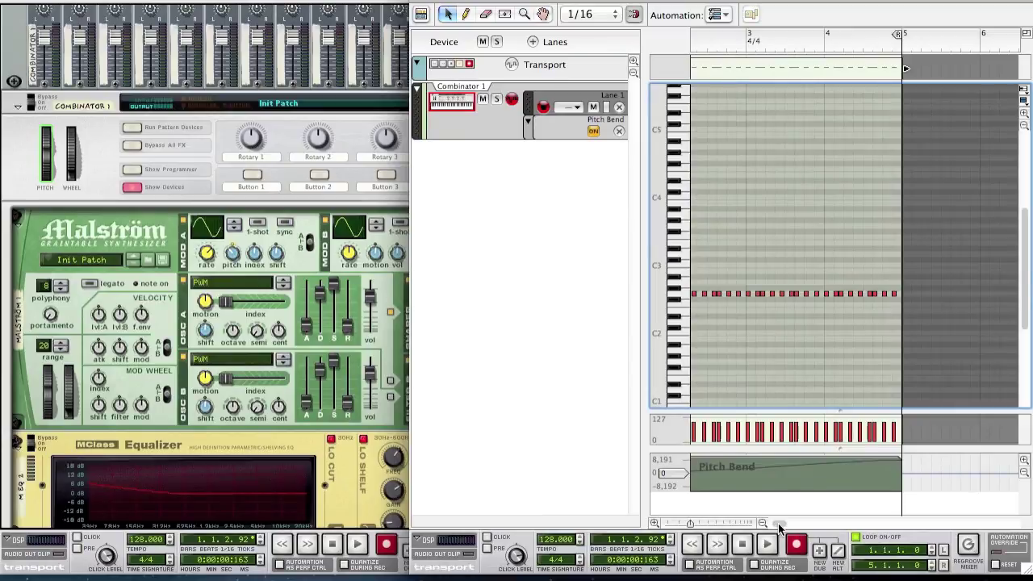
pyautogui.moveTo(780, 527); pyautogui.dragTo(774, 528)
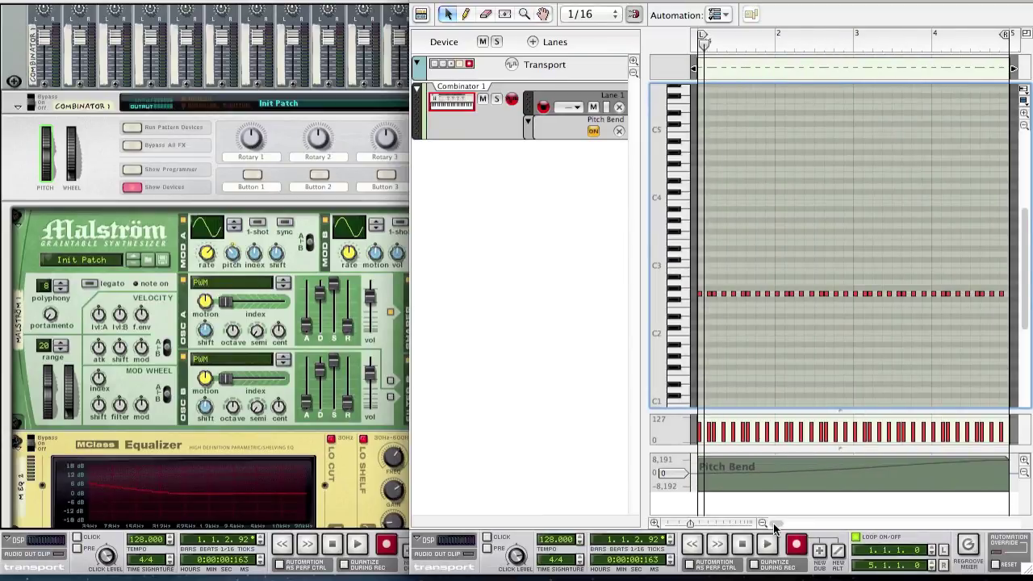
pyautogui.click(701, 44)
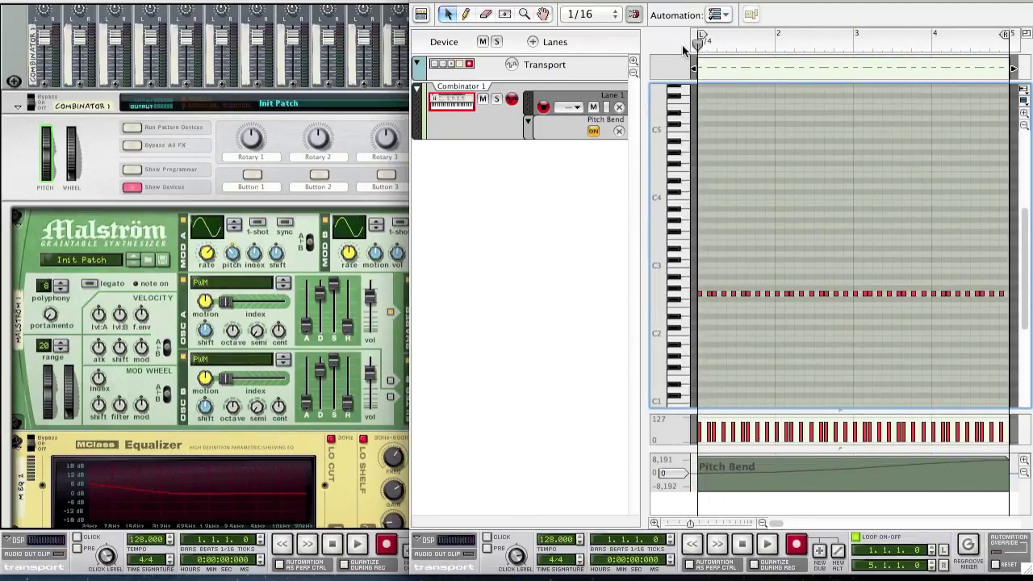